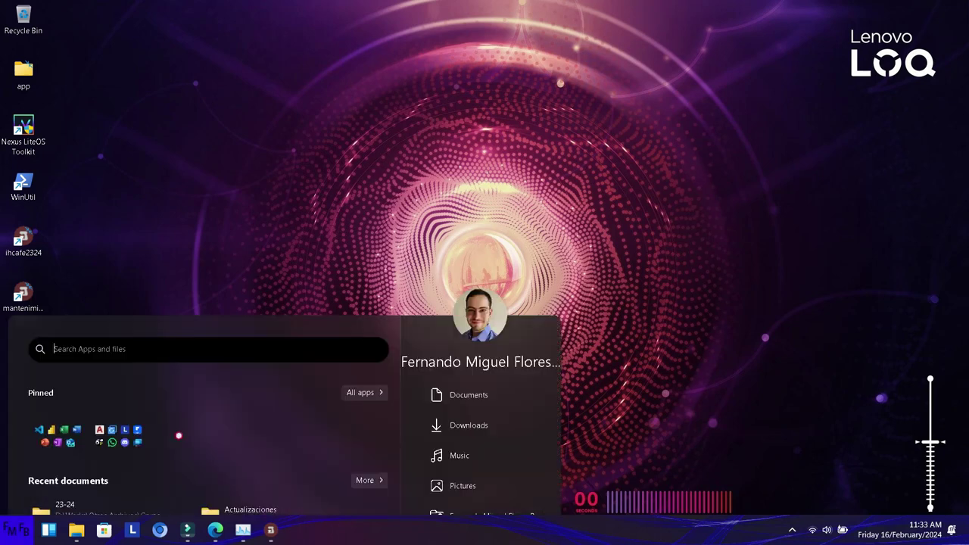
Launch Excel from the pinned Office folder in Start, then open Notepad through search
left_click(58, 172)
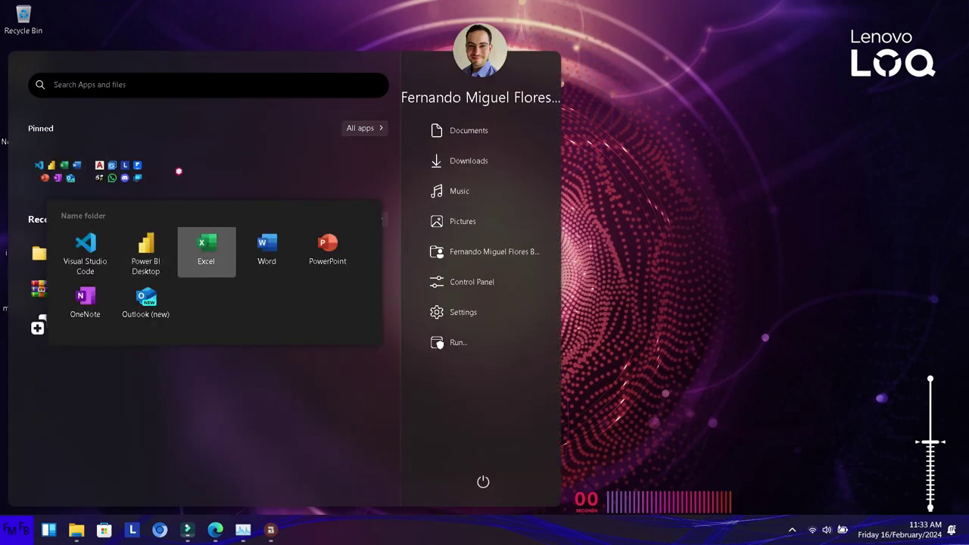
left_click(5, 241)
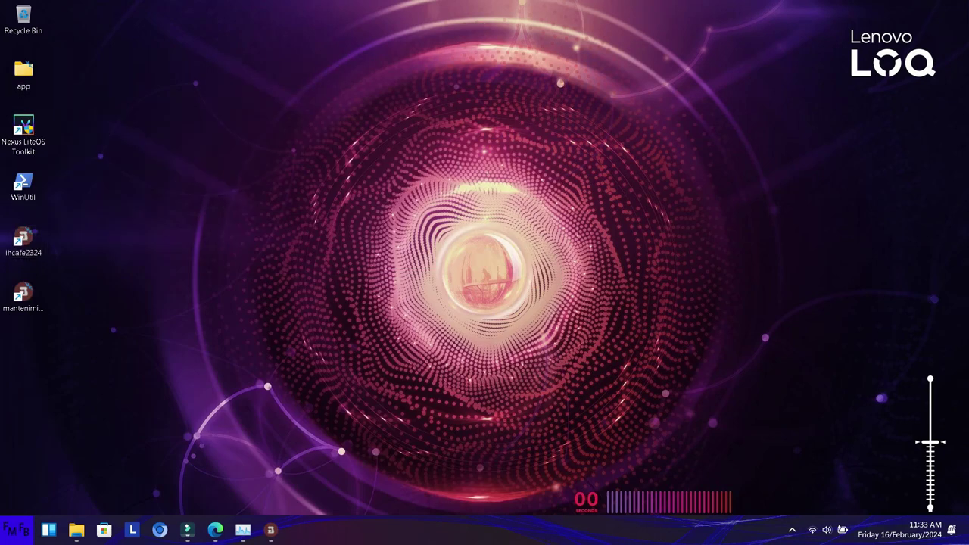
key("super")
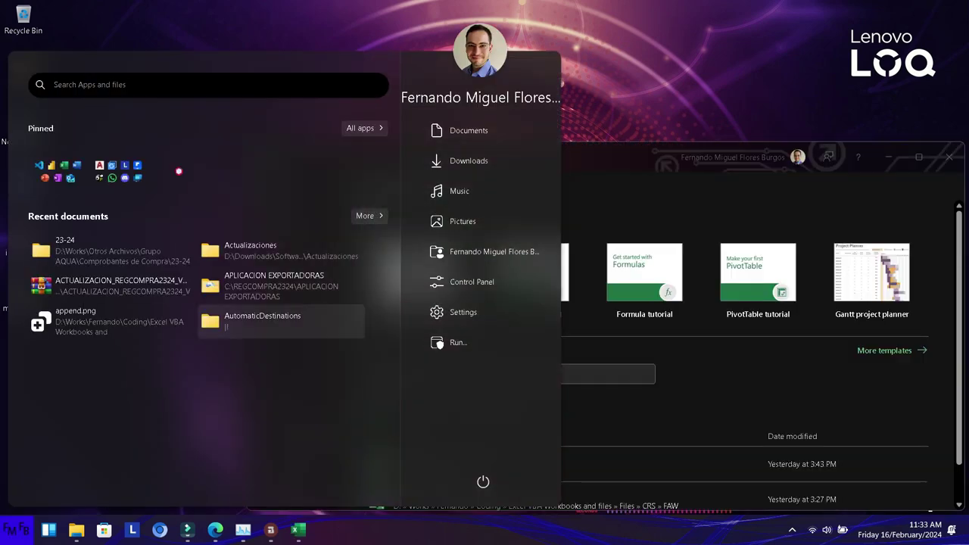
type("note")
key("Return")
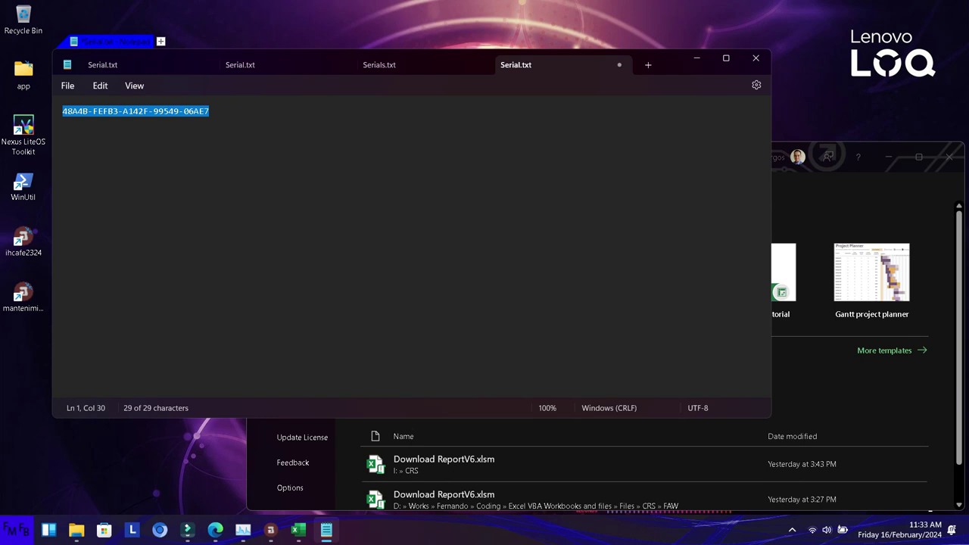
Start a blank Notepad document and raise the editor font size from 11 to 20
key("ctrl+n")
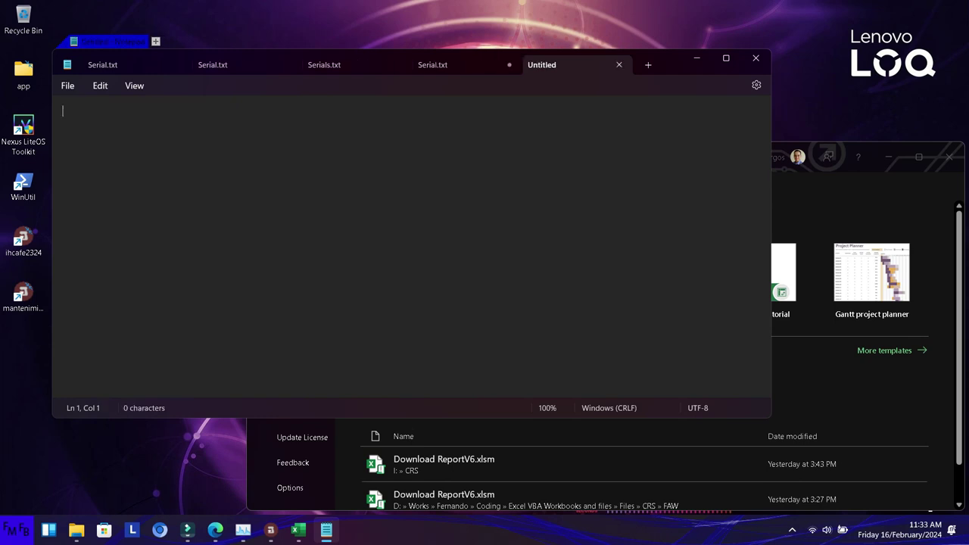
left_click(134, 85)
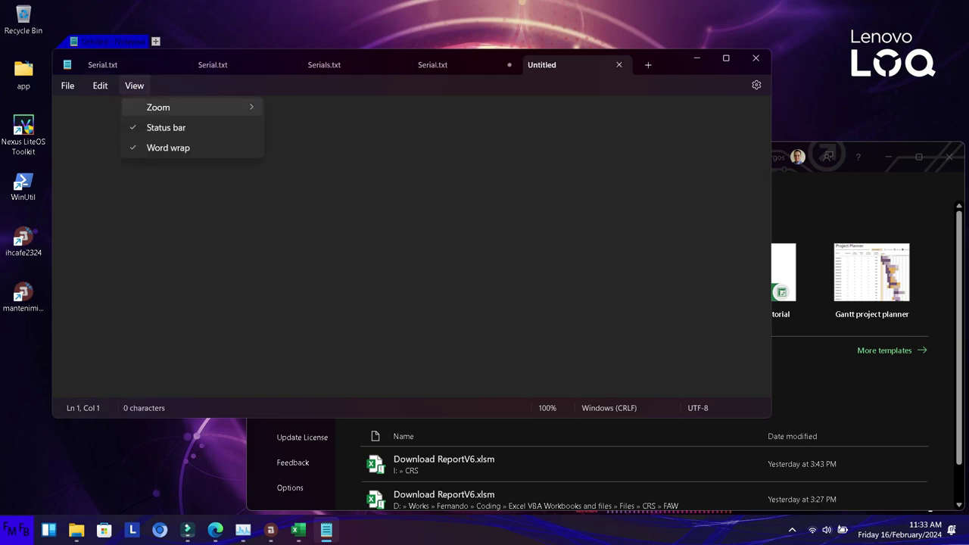
key("Left")
key("Up")
key("Return")
left_click(469, 299)
type("20")
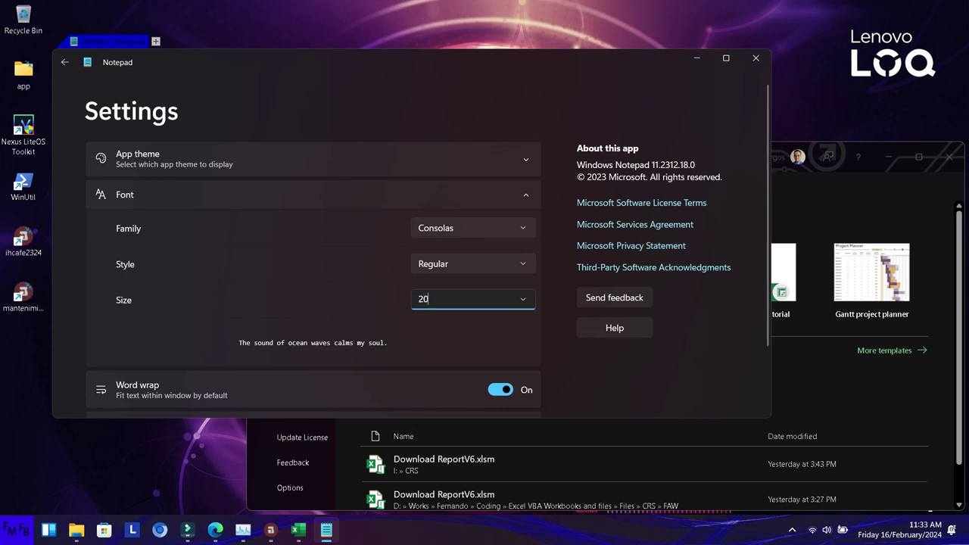
key("Return")
left_click(64, 62)
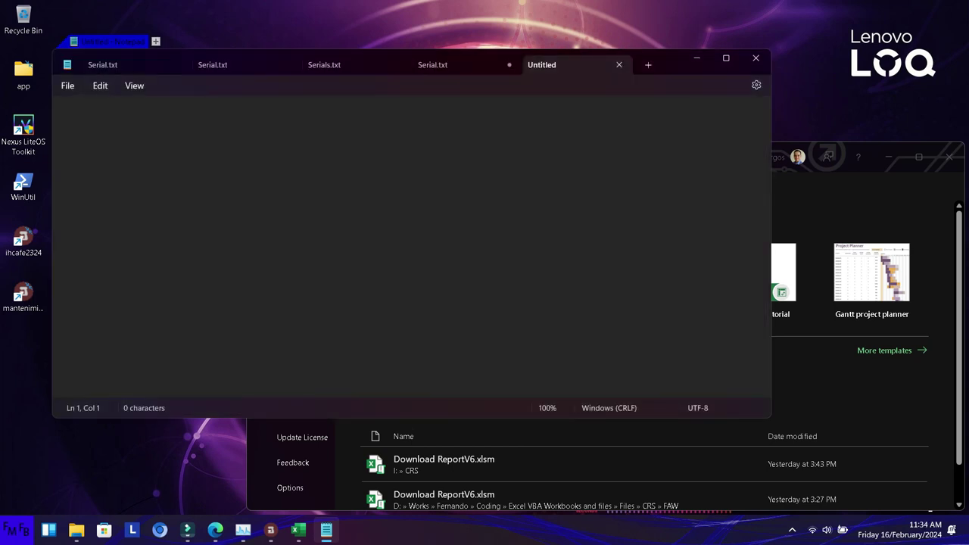
Type the English intro about placing a green icon on the maximum value and red on the minimum
type("In this video, I will show you how to place ")
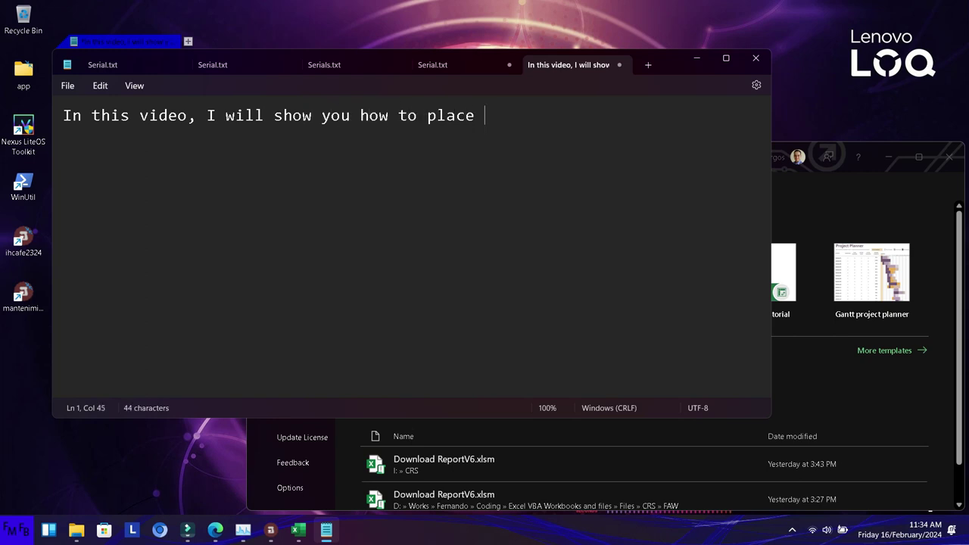
type("a grr")
key("BackSpace")
type("een icon on the maximum value")
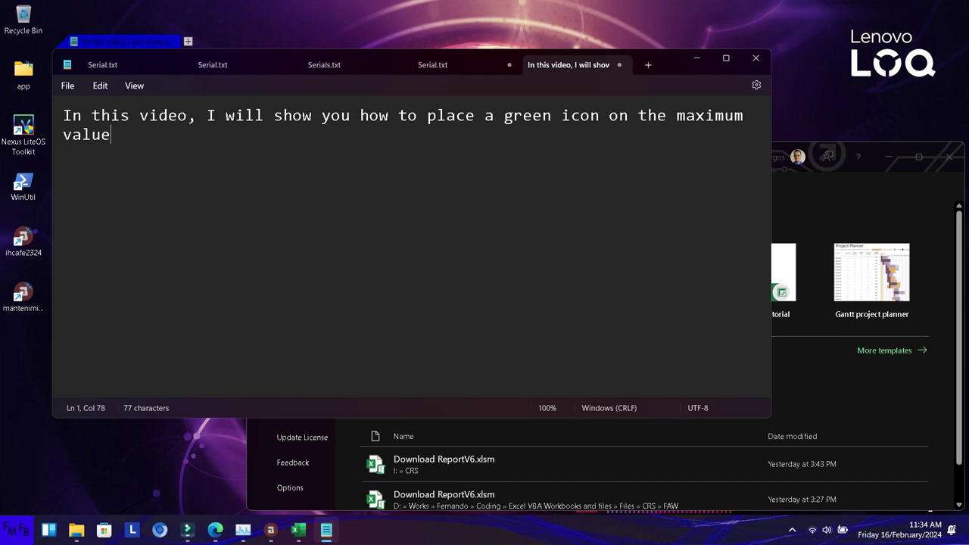
type(" and a red value in the minimum v")
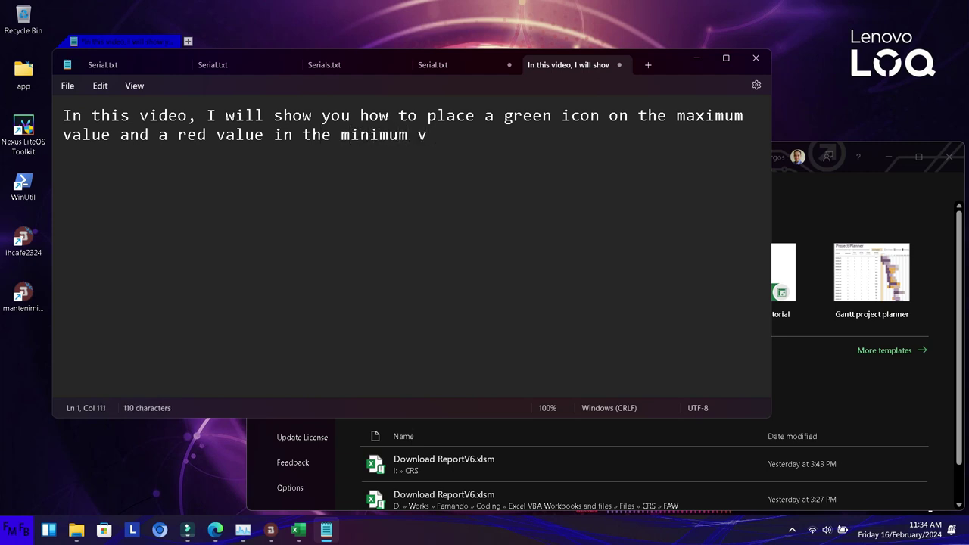
Correct the sentence so it ends 'a red arrow in the minimum value.'
key("ctrl+Left")
key("ctrl+Left")
key("ctrl+Left")
key("ctrl+Left")
key("ctrl+Left")
key("ctrl+Left")
key("ctrl+Left")
key("ctrl+Left")
key("Left")
key("ctrl+shift+Left")
type("arrow")
key("ctrl+shift+Left")
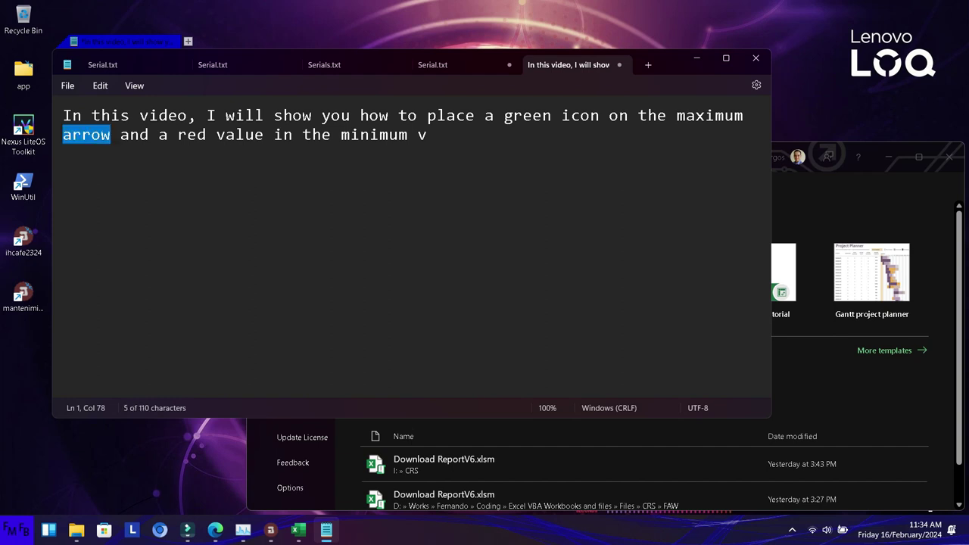
type("value")
key("ctrl+Right")
key("ctrl+Right")
key("ctrl+Right")
key("ctrl+Right")
key("ctrl+shift+Right")
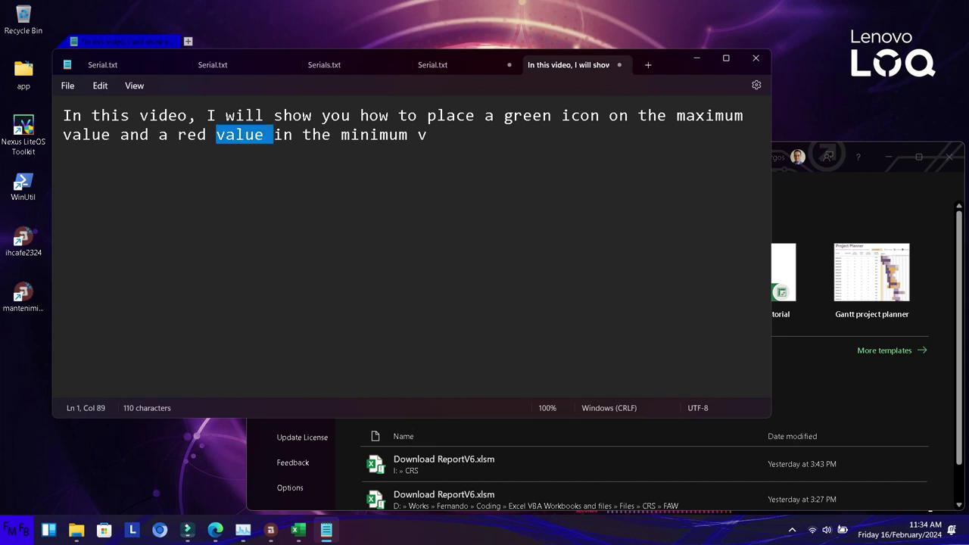
key("shift+Left")
type("arrow")
key("End")
type("alue.")
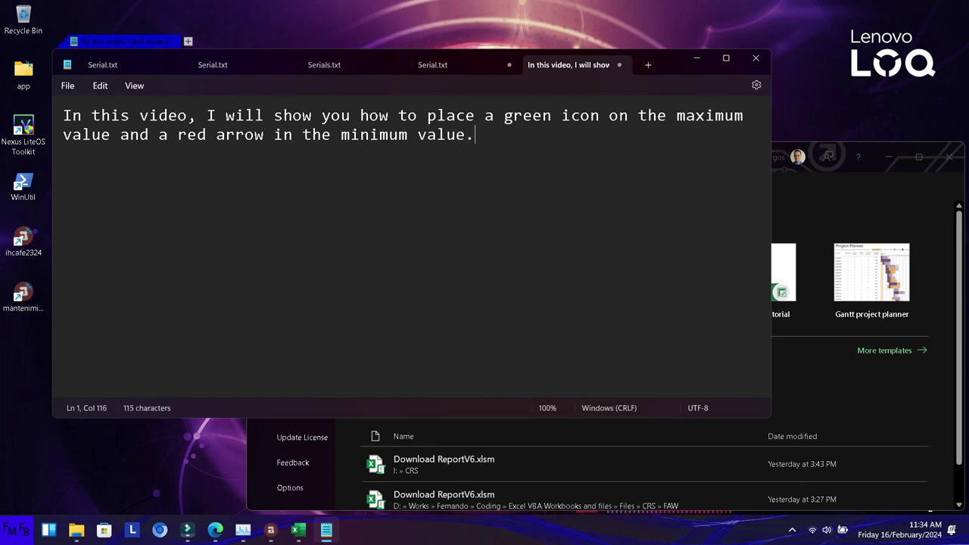
Begin the Spanish translation after a slash: 'En este video, yo les mostraré como poner un icono...'
key("Return")
key("Return")
key("BackSpace")
key("BackSpace")
key("BackSpace")
type("/En s=")
key("BackSpace")
key("BackSpace")
key("BackSpace")
type("este video, yo les mostraré como poner un icono de ")
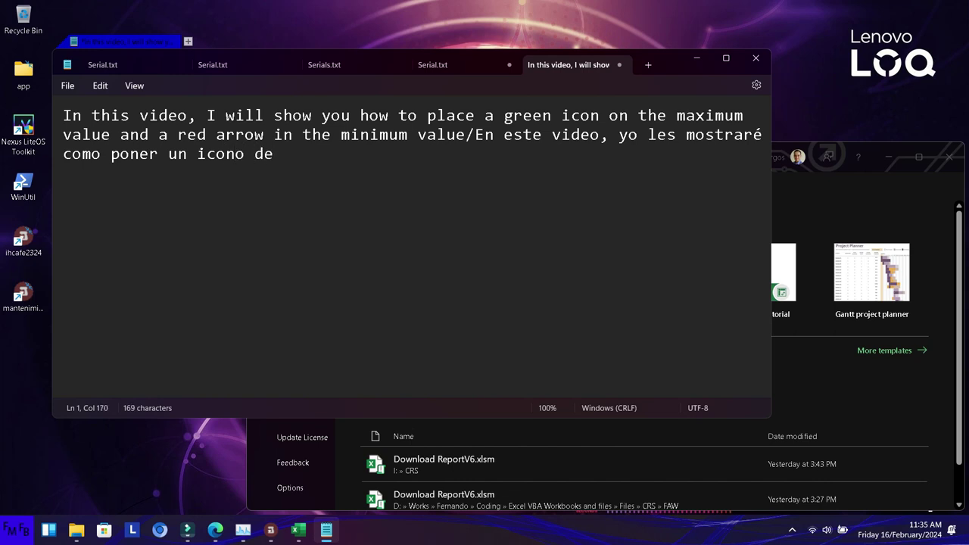
type("un flecha verde en el valor má")
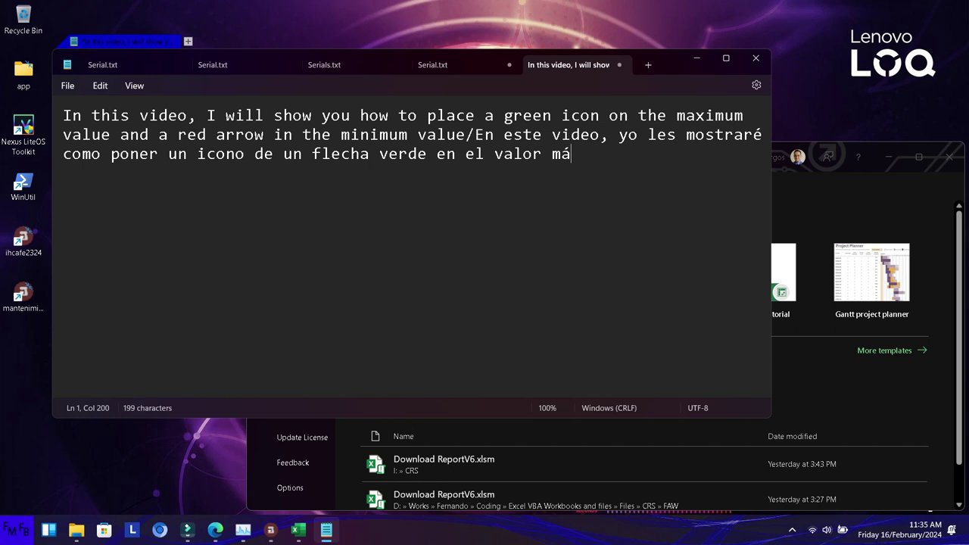
type("ximo y ")
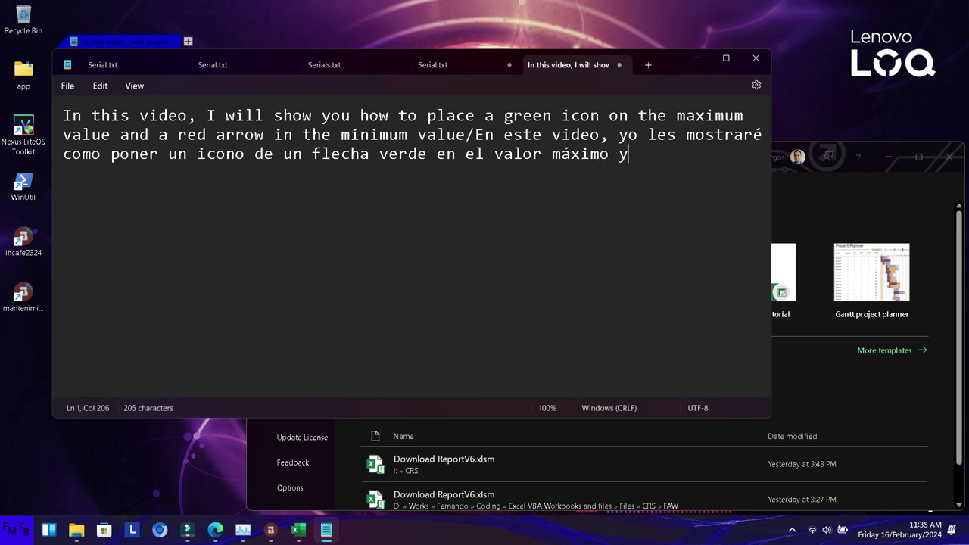
type("una flecha ro")
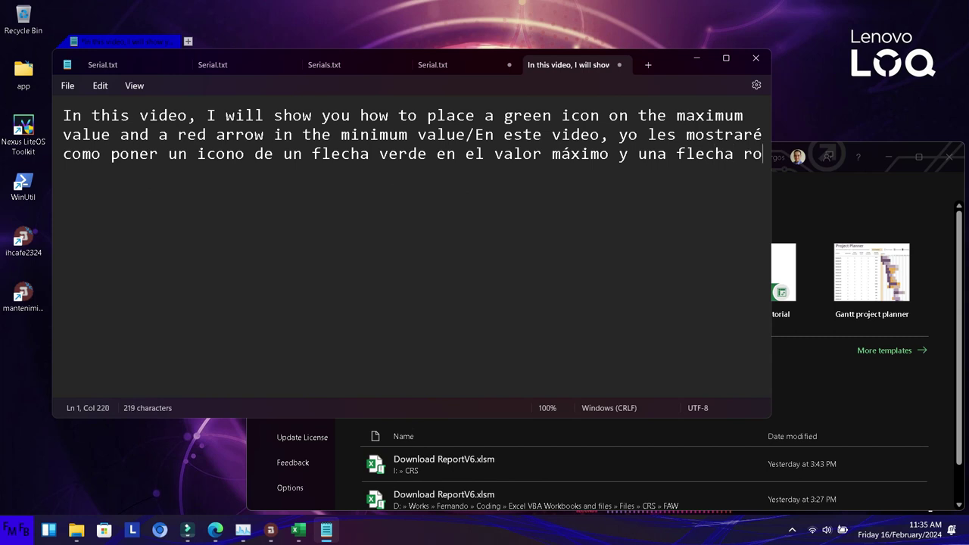
type("ja en el valor m")
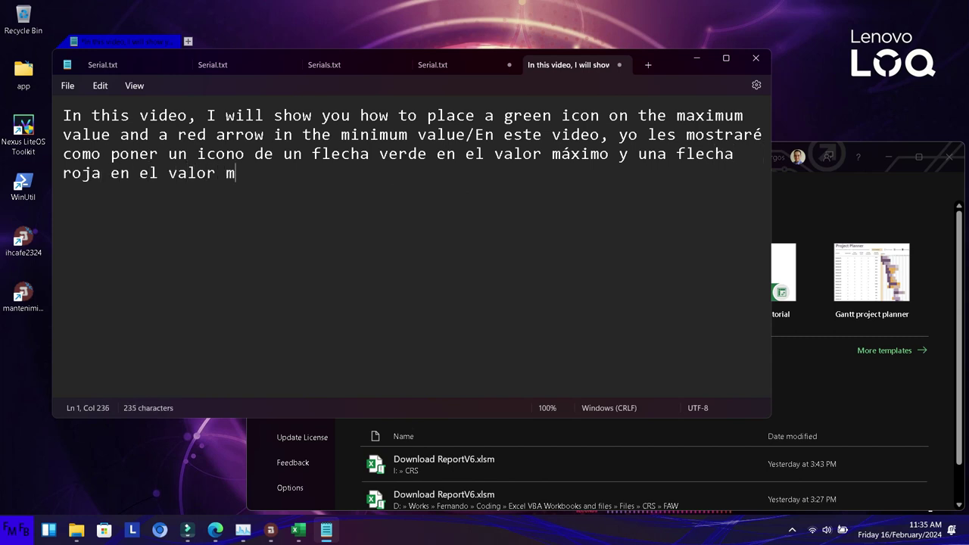
type("ínimo")
type(".")
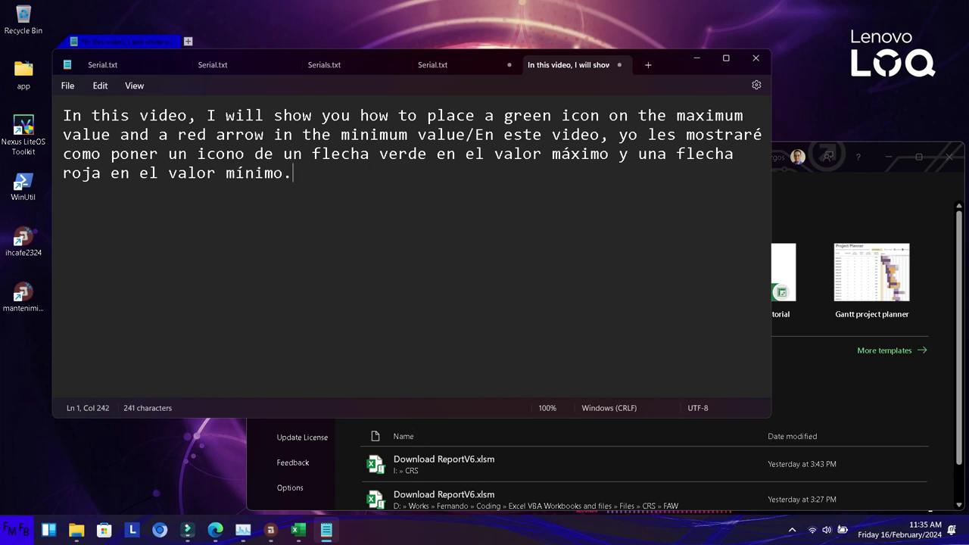
Add the closing line 'Just follow along/Solo sigan lo que hago' below the intro
key("Return")
key("Return")
type("Just follow along/")
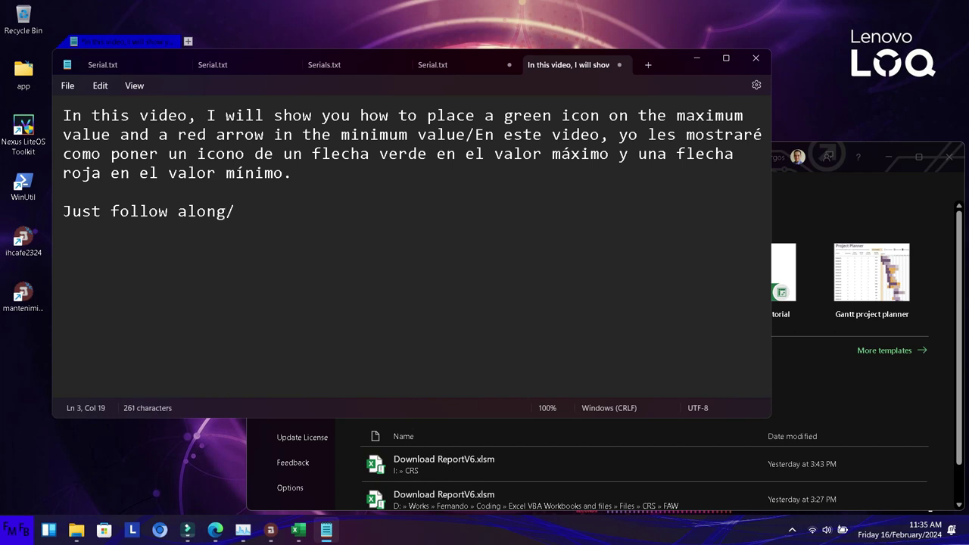
type("Solo sigan lo que hago")
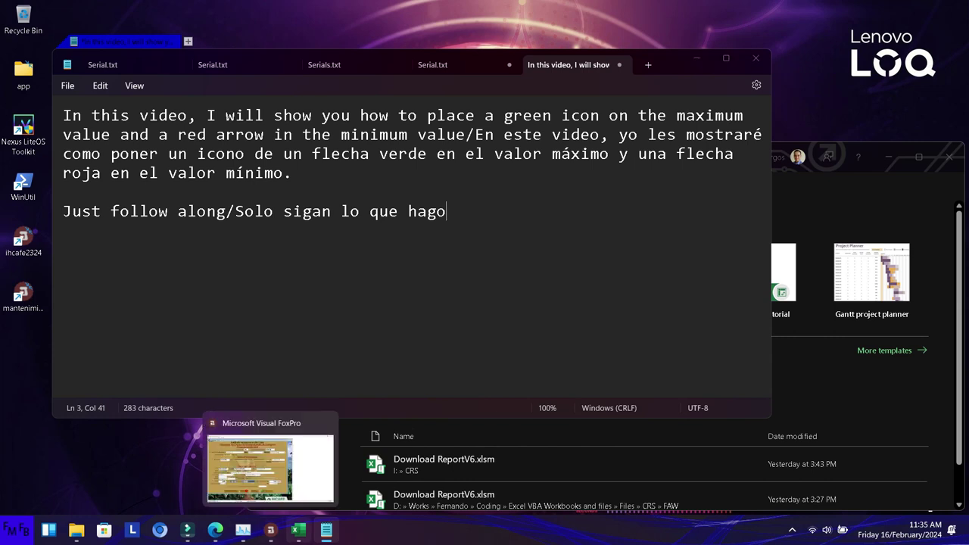
left_click(299, 529)
Create a blank workbook and enter headers 'Country/País' in A1 and 'Data' in B1
key("Return")
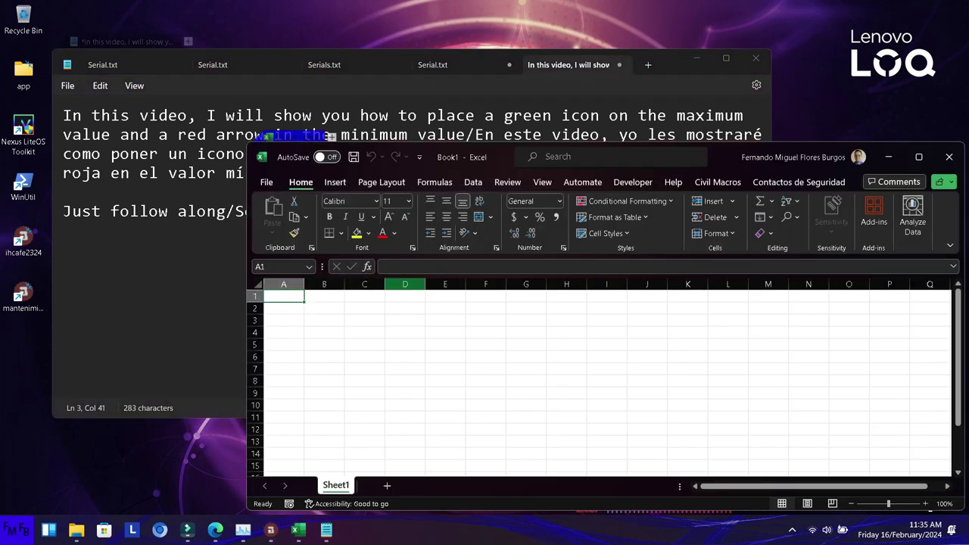
left_click(918, 156)
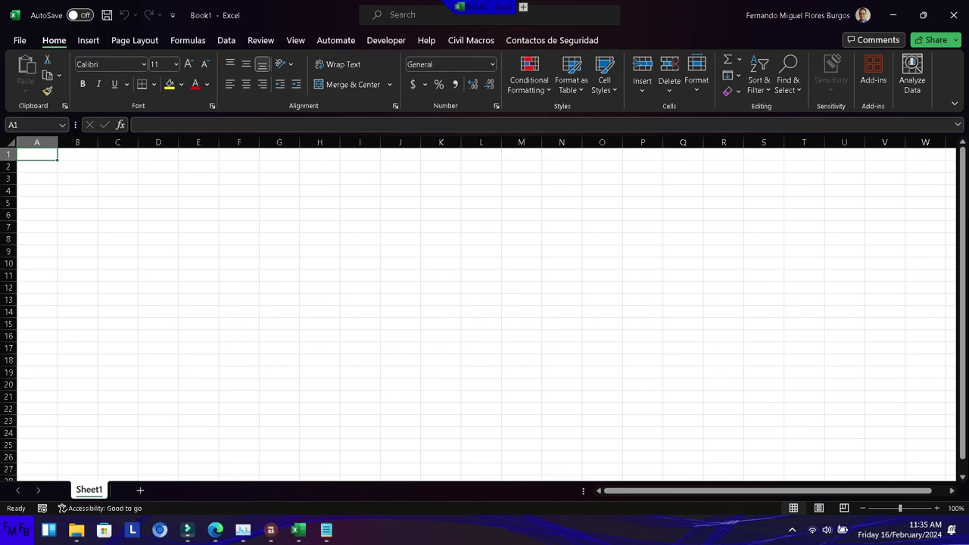
type("Country/")
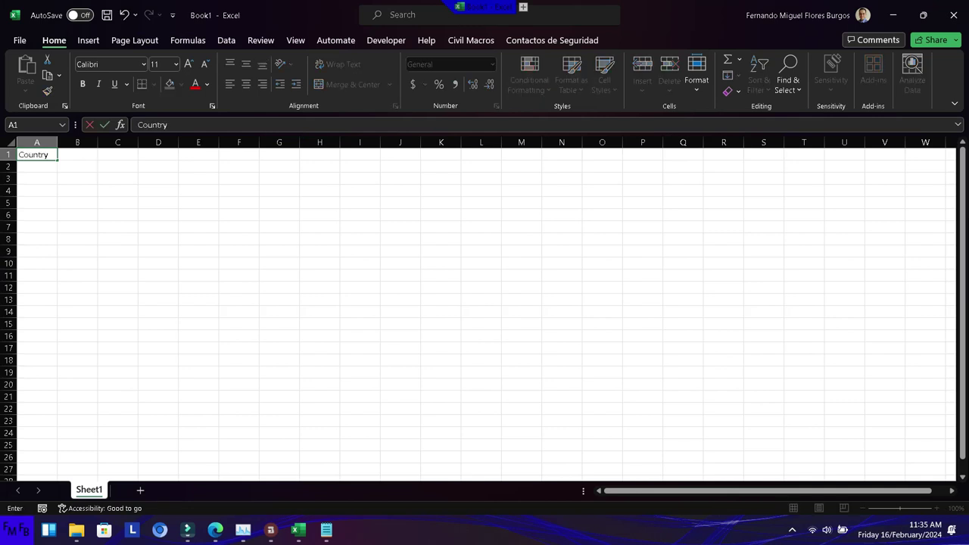
type("País")
key("Tab")
type("Data")
key("Return")
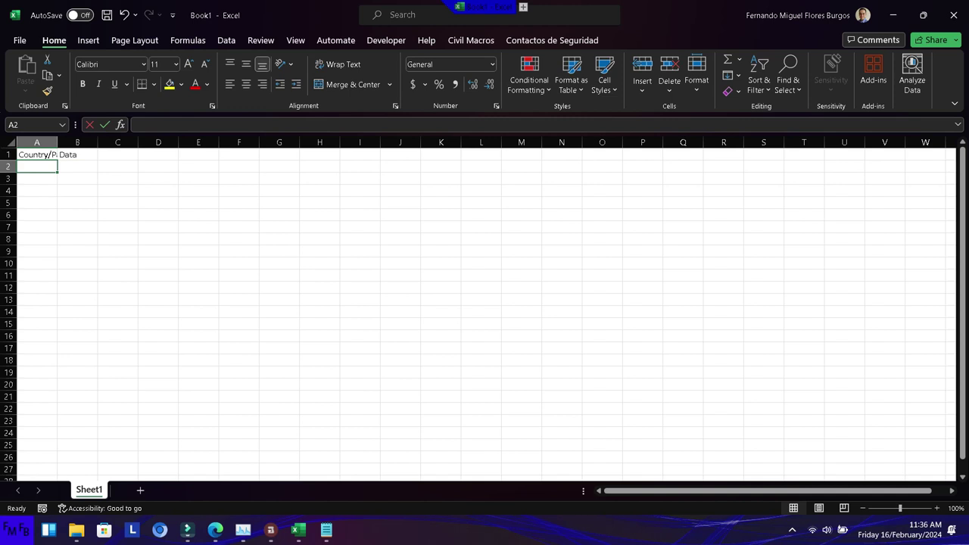
List Honduras, El Salvador, Guatemala, Nicaragua, Costa Rica, Mexico, Panama, Brazil, Colombia, Ecuador in A2:A11
type("Honduras")
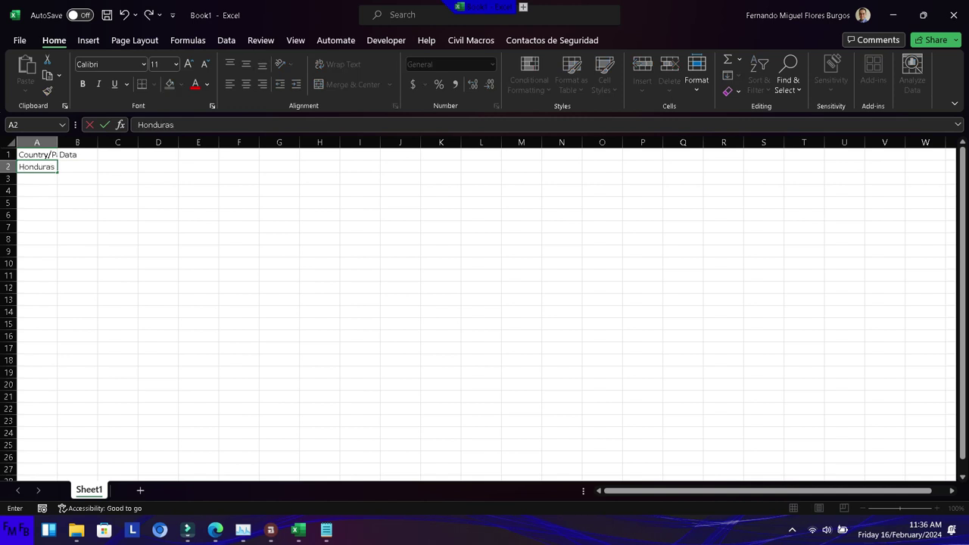
key("Return")
type("El ")
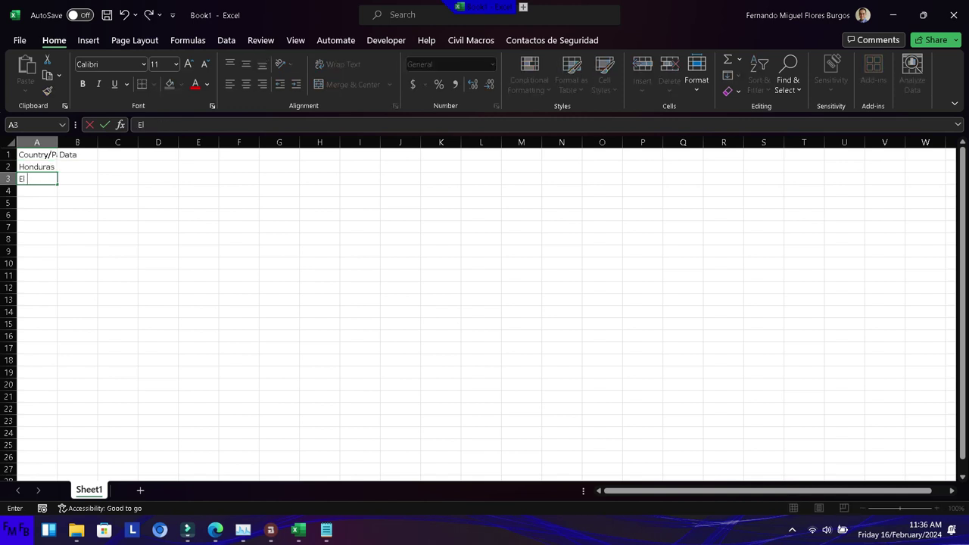
type("Salvador")
key("Return")
type("Guatemala")
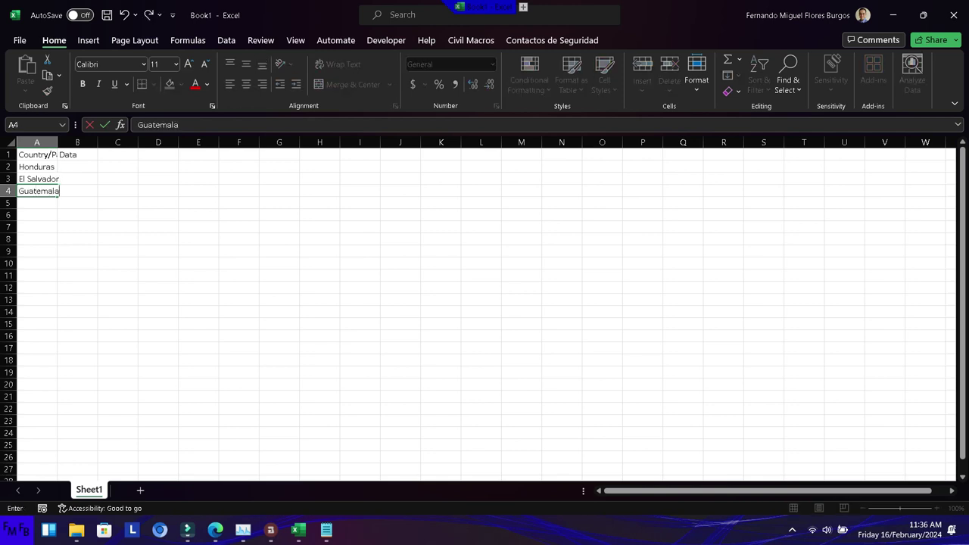
key("Return")
type("Nicaragua")
key("Return")
type("C")
key("BackSpace")
type("Co")
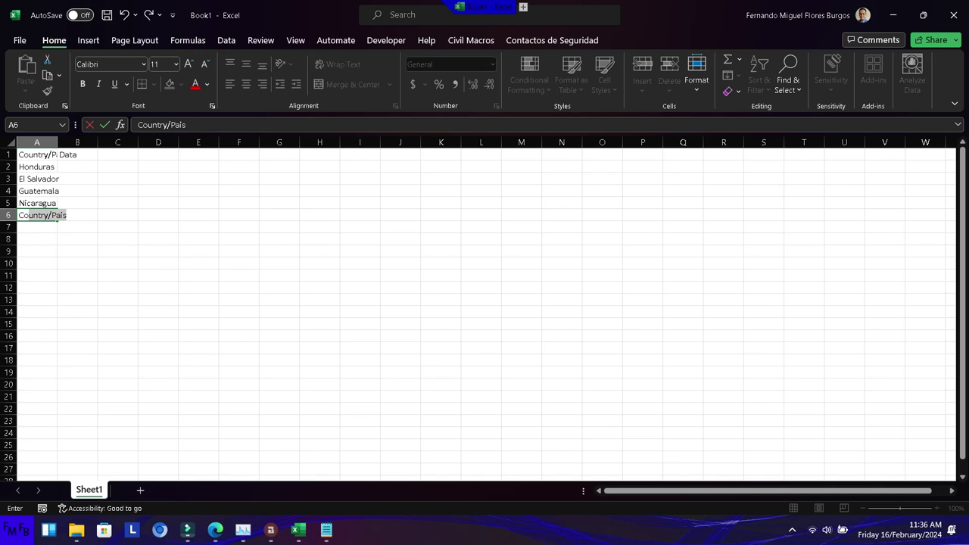
type("sta Rica")
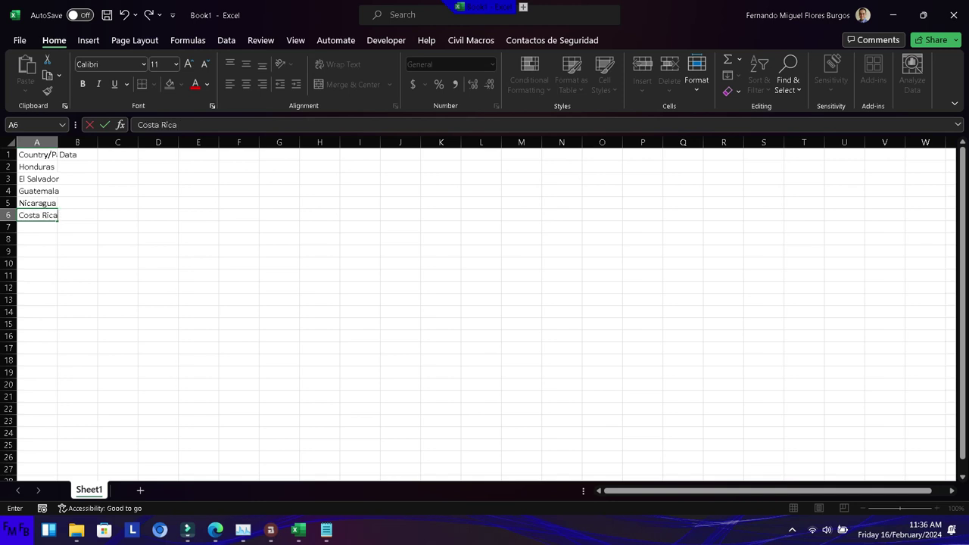
key("Return")
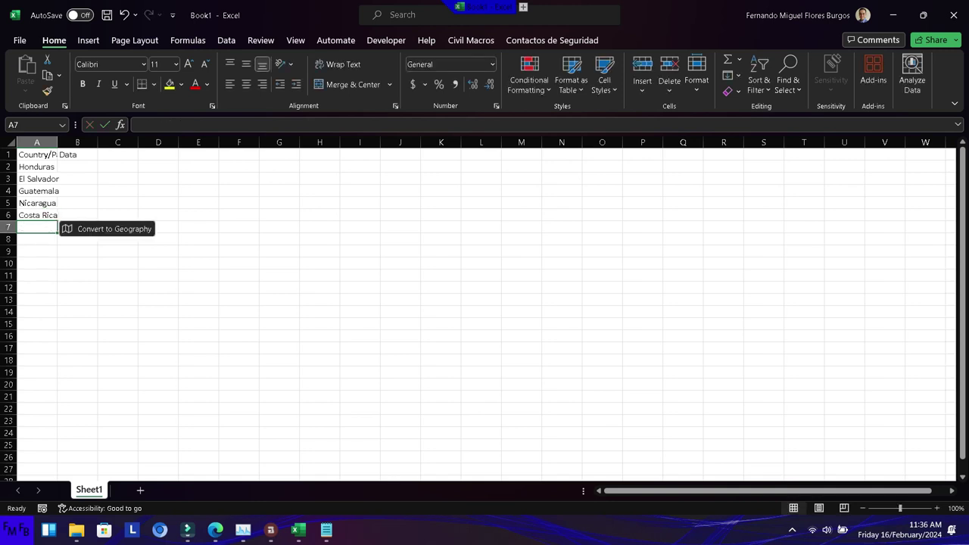
type("Mexico")
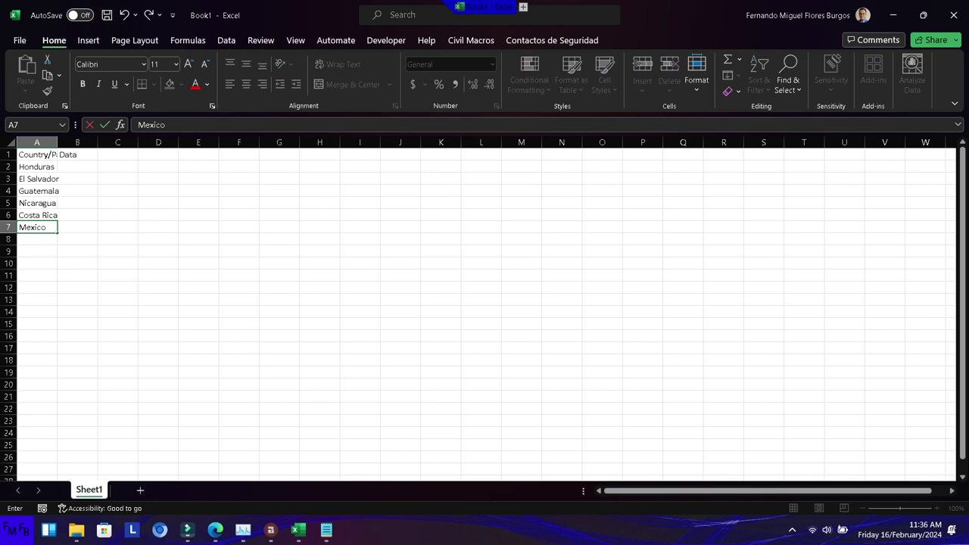
key("Return")
type("Panama")
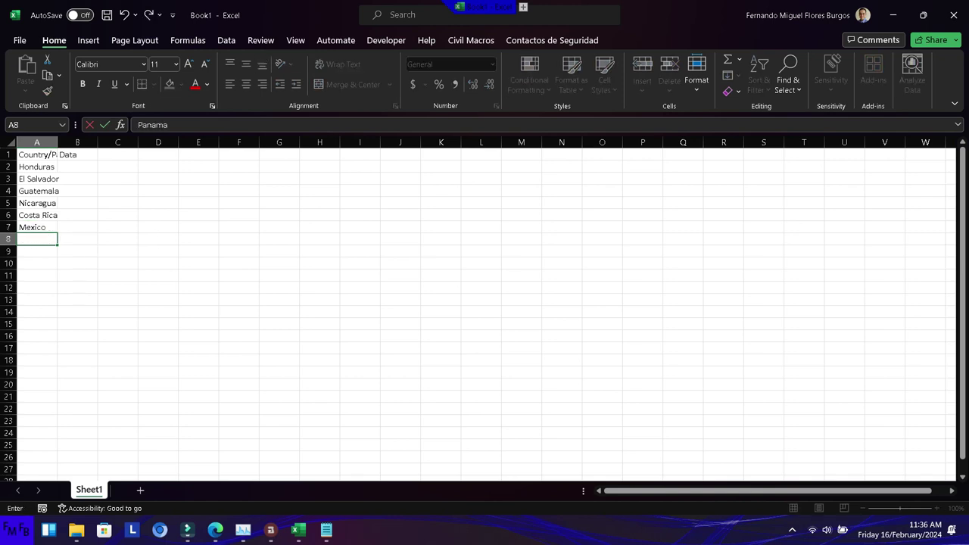
key("Return")
type("Brazil")
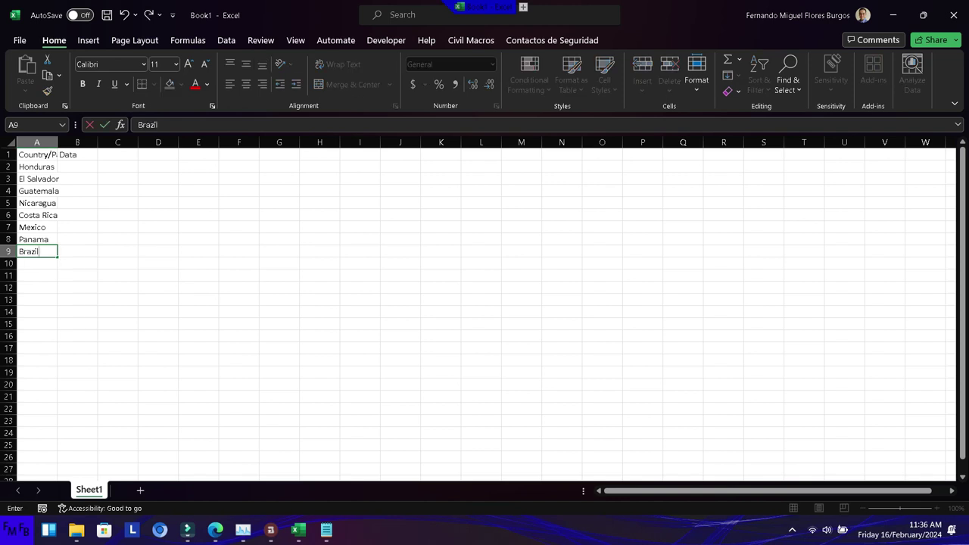
key("Return")
type("Colombi")
key("Return")
type("Ecuador")
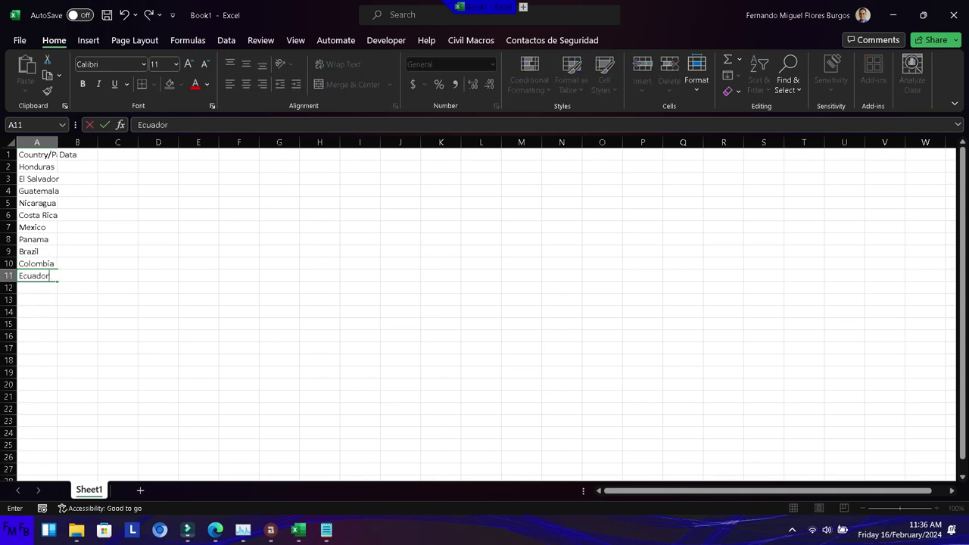
key("Tab")
Enter values 500, 600, 1000, 1200, 50, 200, 300, 3000, 10, 10 in B2:B11
key("Up")
key("Up")
key("Up")
key("Up")
key("Up")
key("Up")
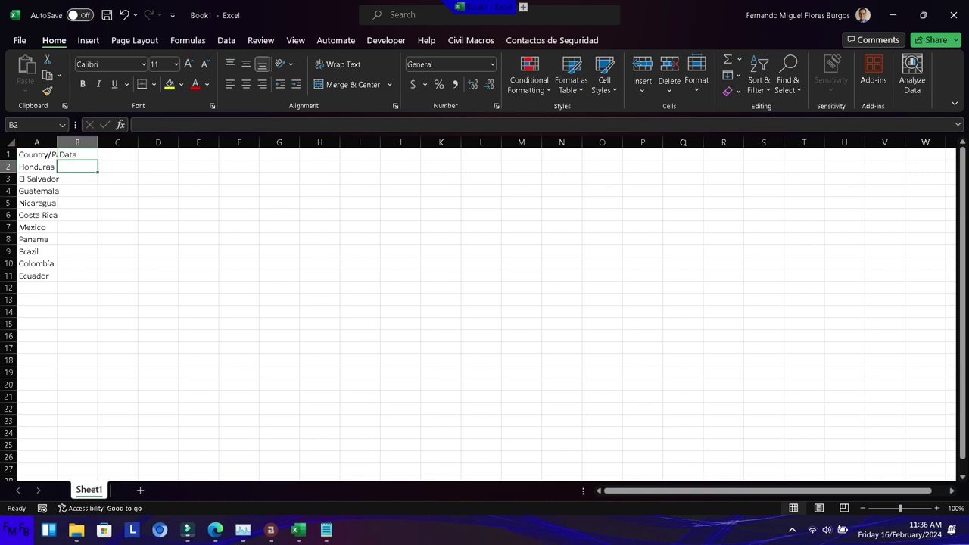
type("500")
key("Return")
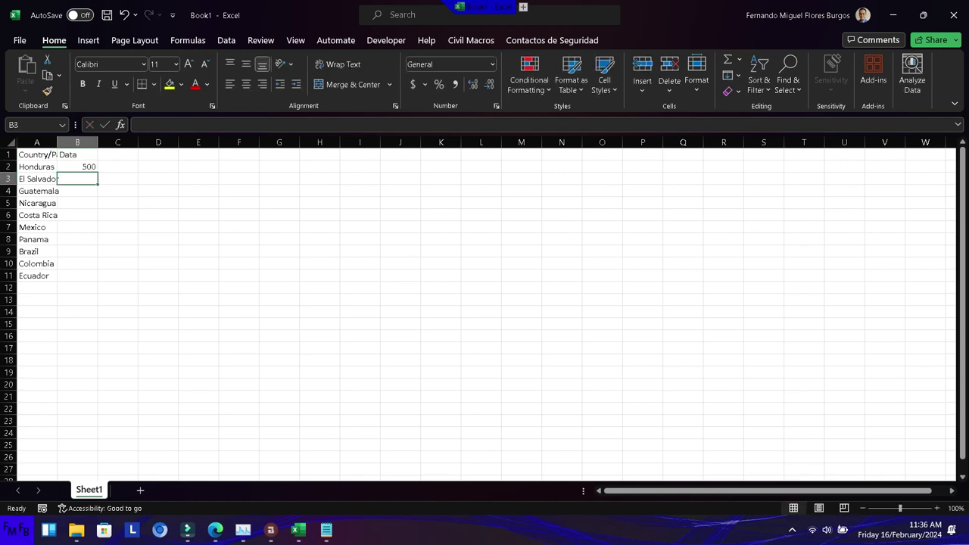
type("600")
key("Return")
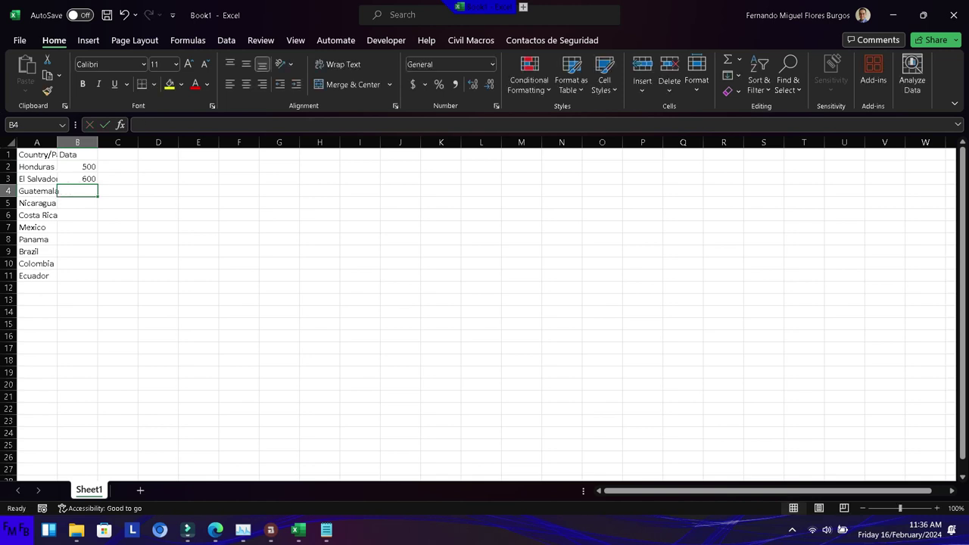
type("1000")
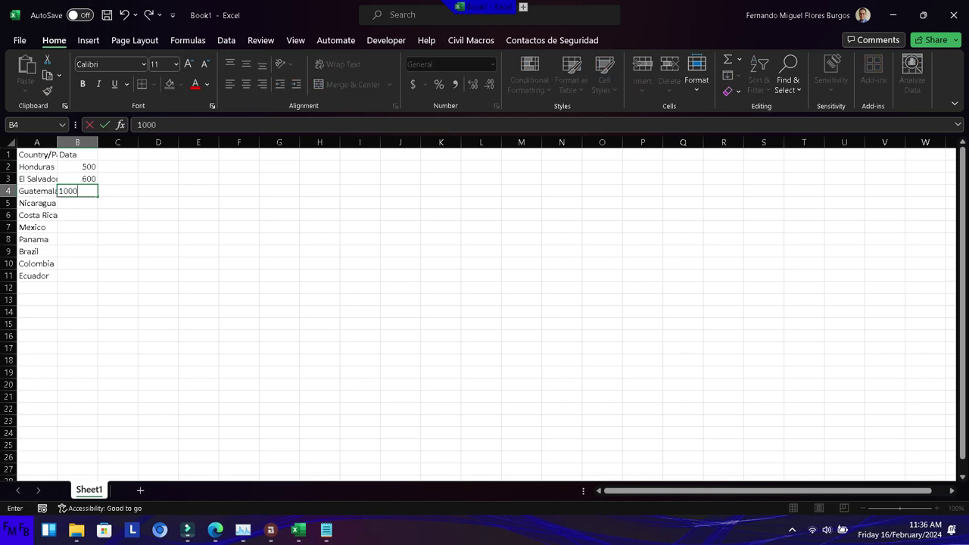
key("Return")
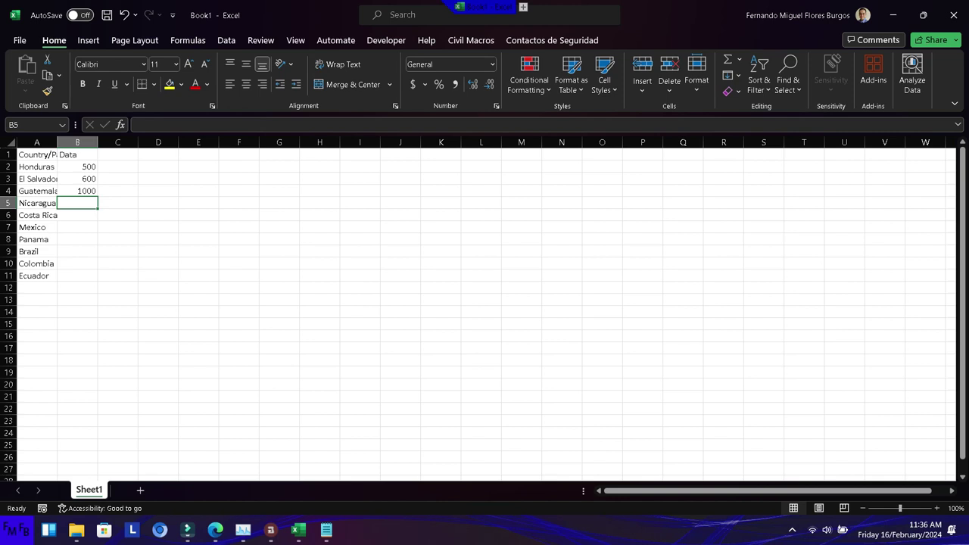
type("1200")
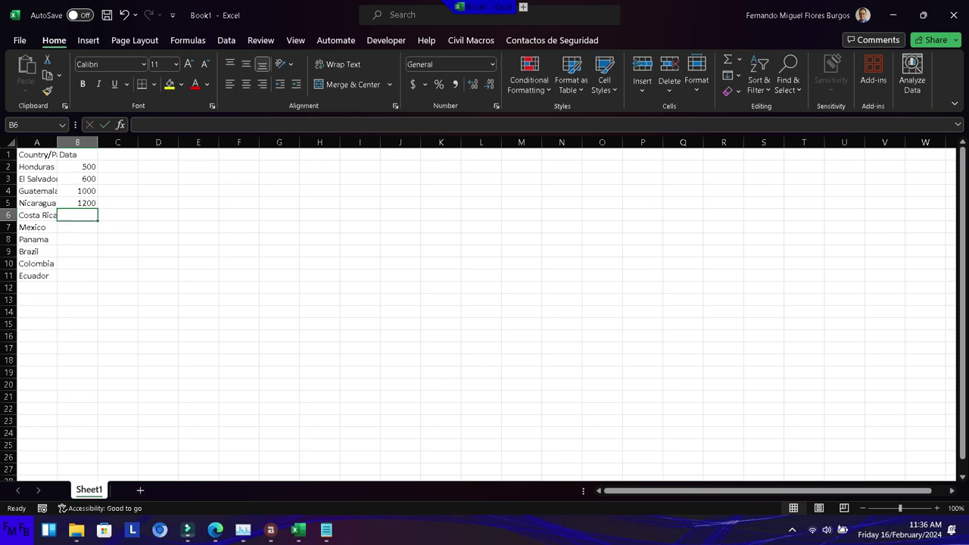
type("50")
key("Return")
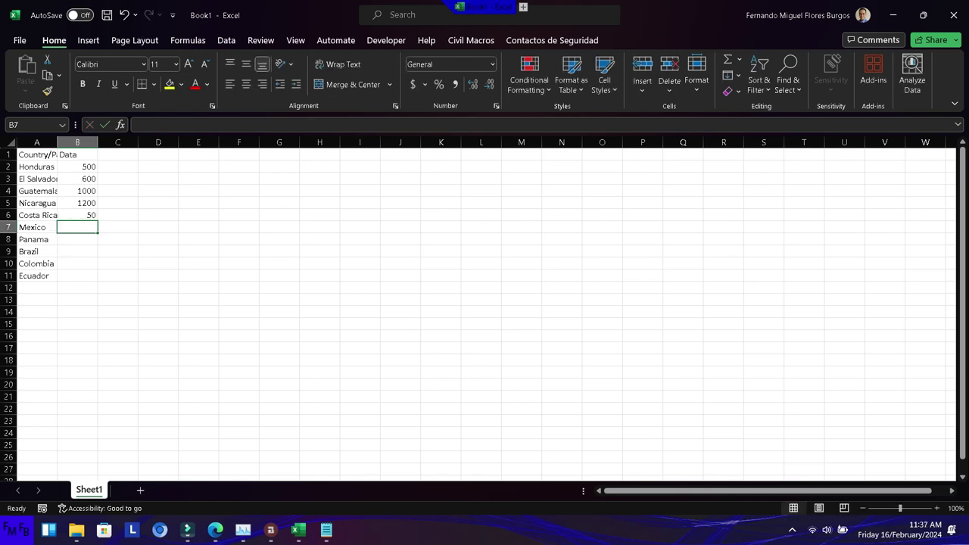
type("200")
key("Return")
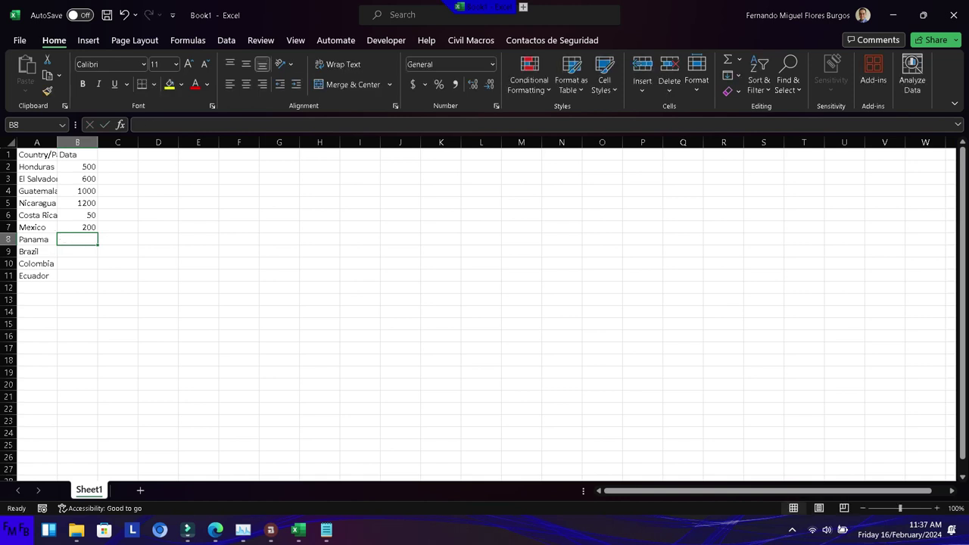
type("3")
key("Return")
type("3000")
key("Return")
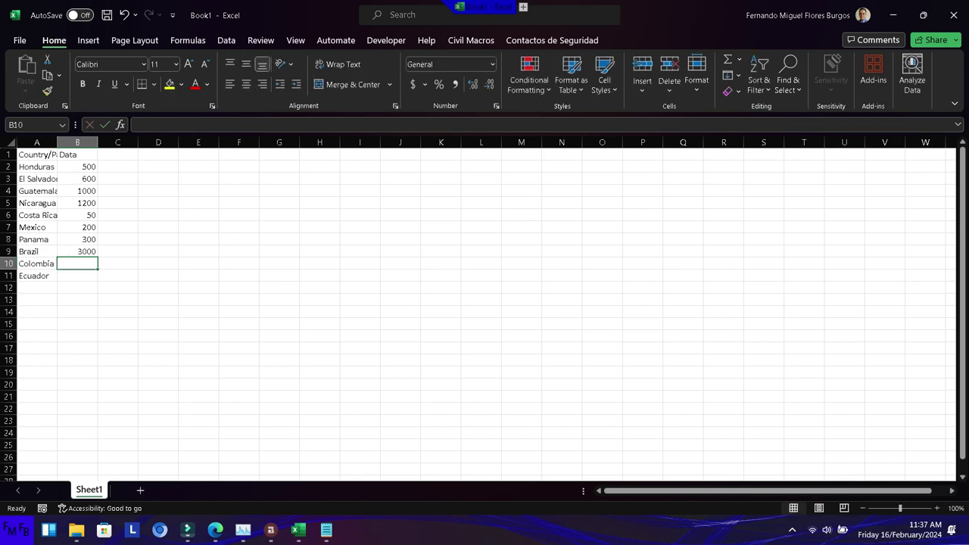
type("10")
key("Return")
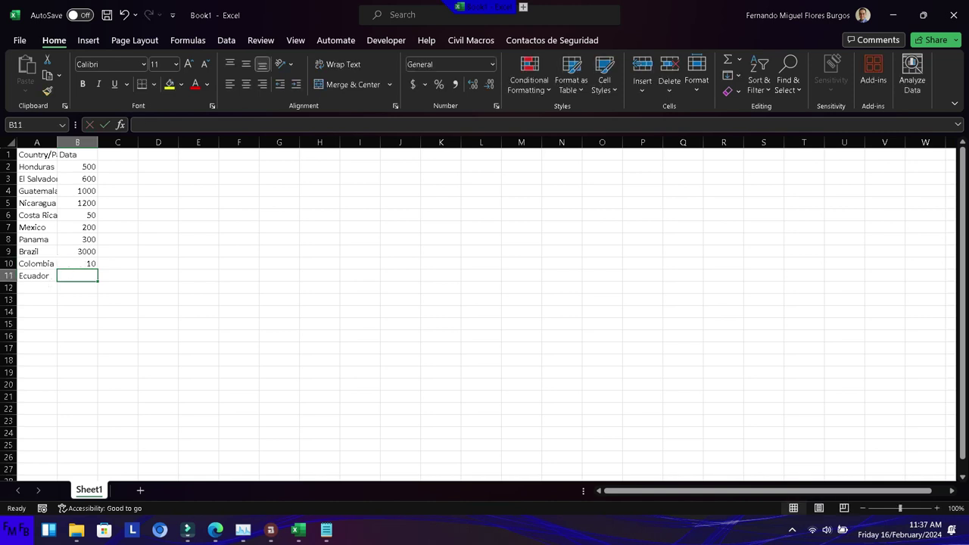
type("10")
key("Return")
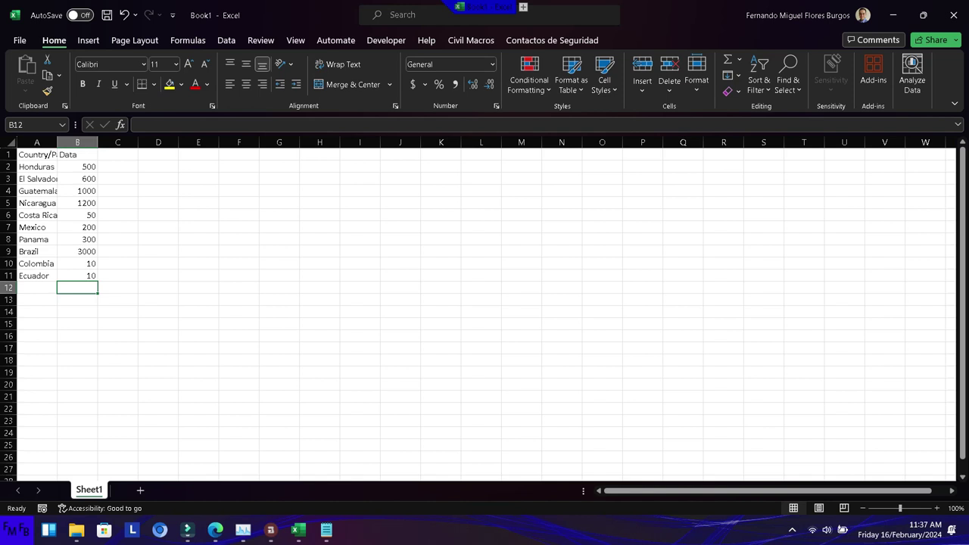
Apply the 3 Triangles conditional-formatting icon set to B2:B11
left_click(77, 166)
left_click_drag(78, 167, 77, 276)
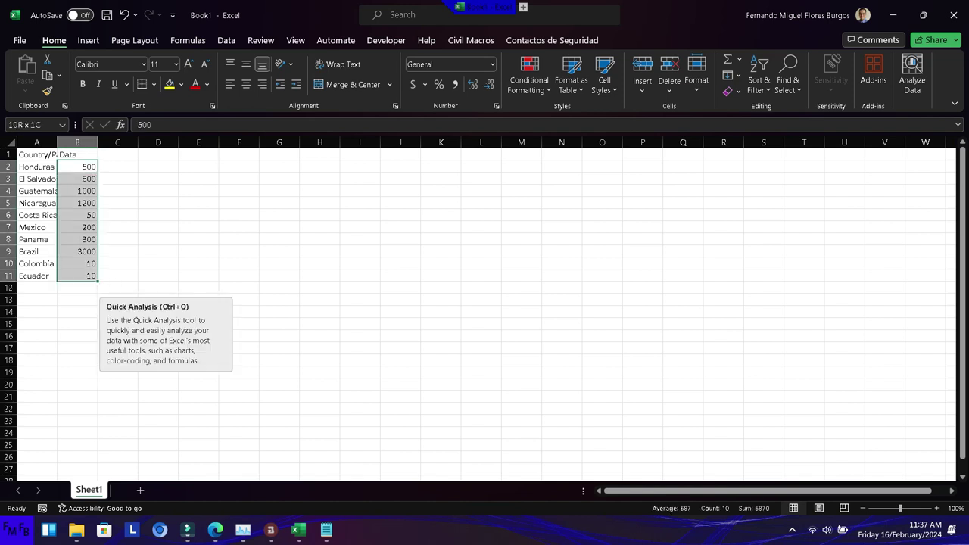
left_click(529, 75)
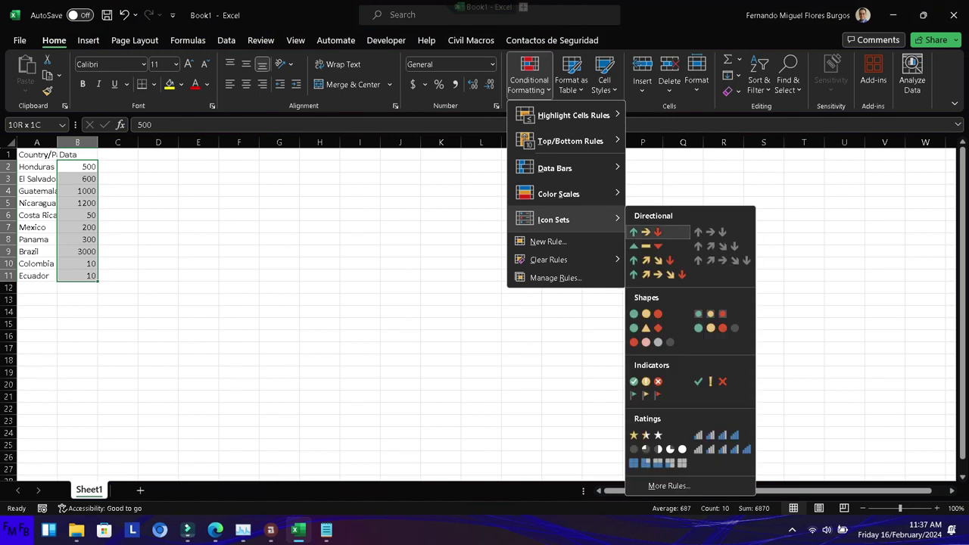
left_click(639, 246)
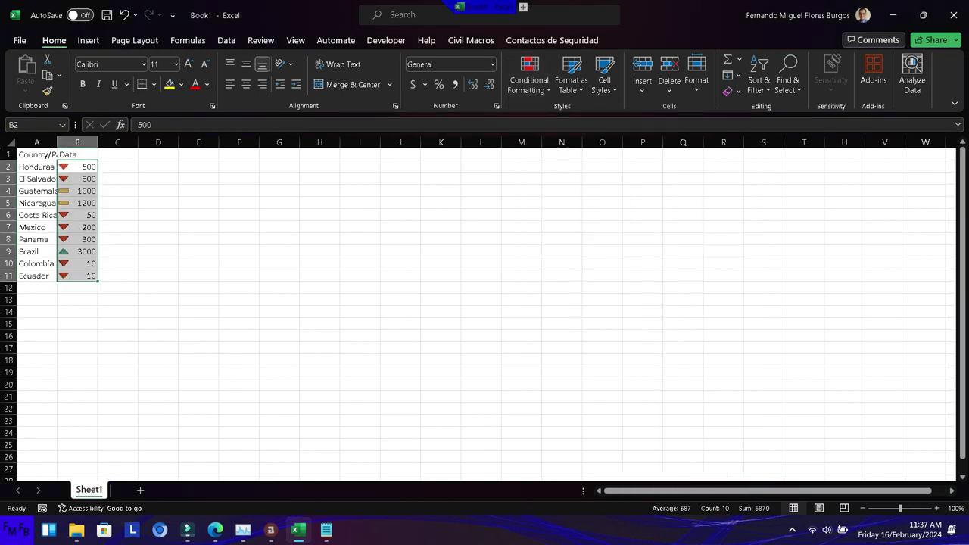
left_click(529, 75)
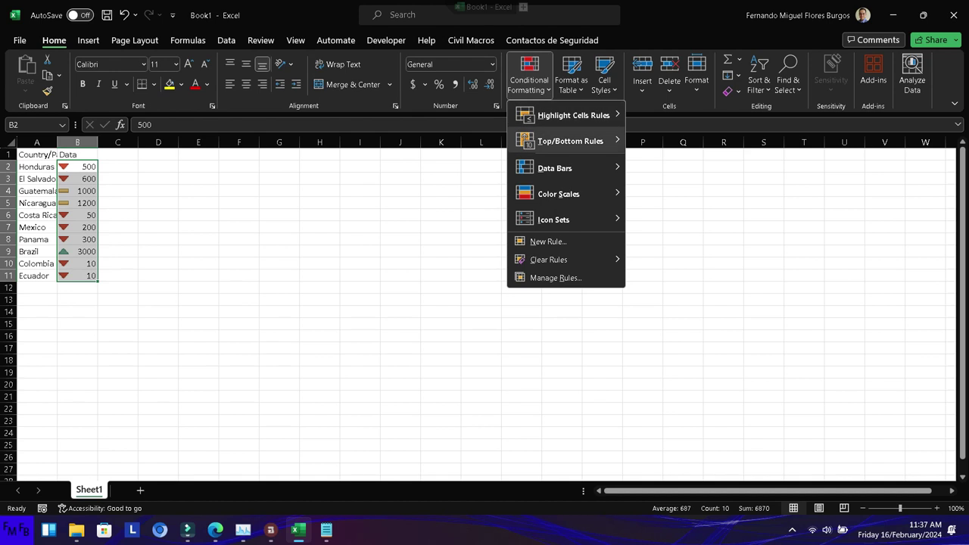
Edit the icon-set rule and switch both threshold types to Number
left_click(554, 277)
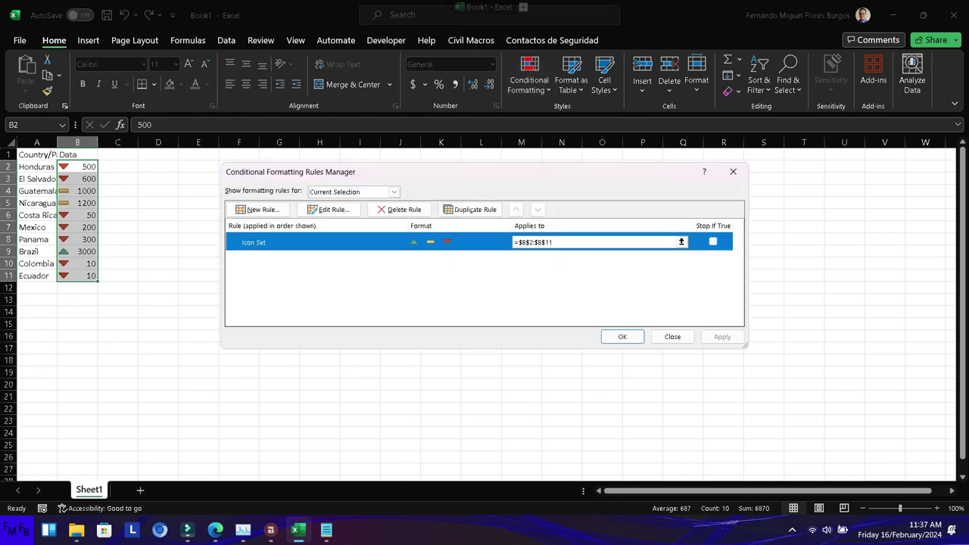
left_click(328, 208)
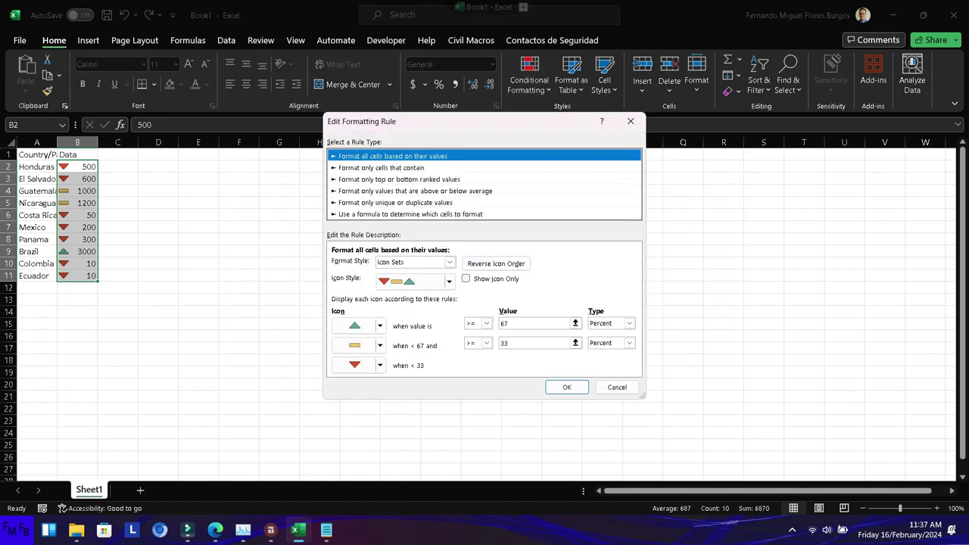
left_click(629, 323)
left_click(602, 335)
left_click(629, 343)
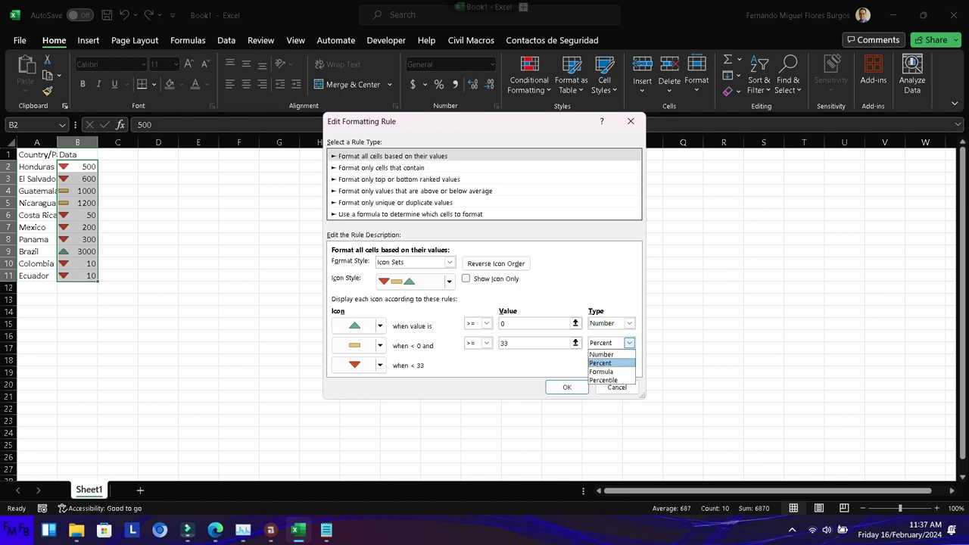
left_click(602, 354)
Set the green arrow threshold to =max($B$2:$B$11)
left_click(530, 323)
type("=max")
key("F2")
key("Left")
left_click_drag(83, 167, 84, 275)
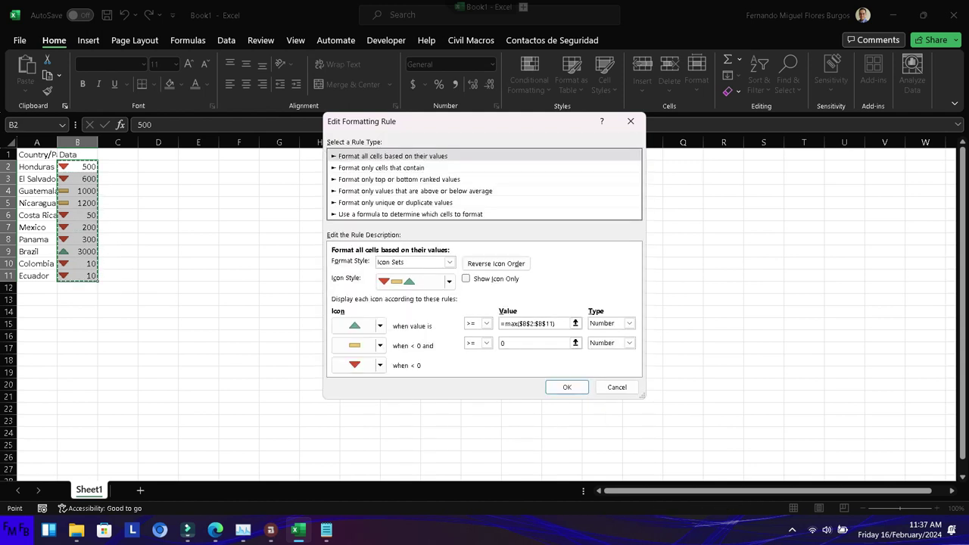
Set the second threshold to =min($B$2:$B$11)+1 and give middle values No Cell Icon
left_click(567, 342)
key("BackSpace")
type("=min(")
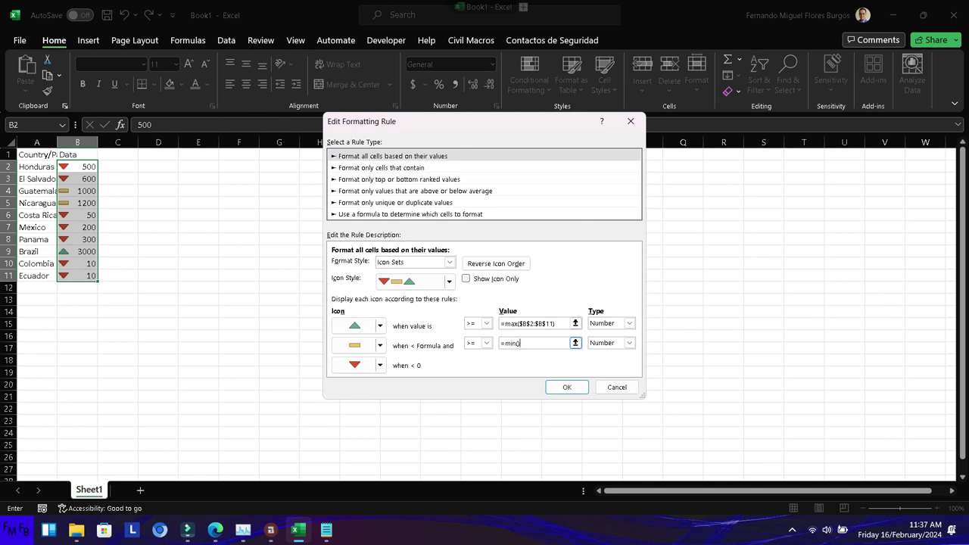
key("F2")
key("Left")
left_click_drag(77, 167, 83, 275)
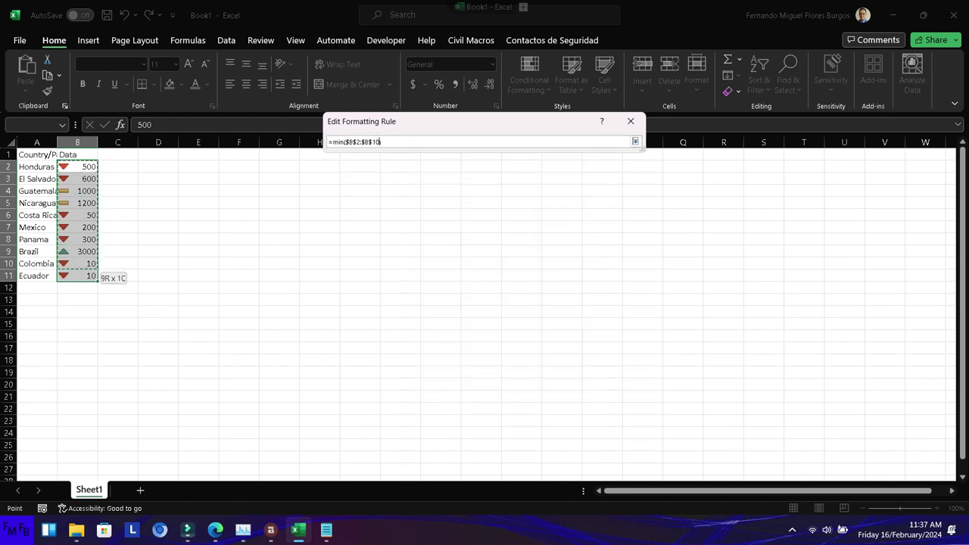
key("F2")
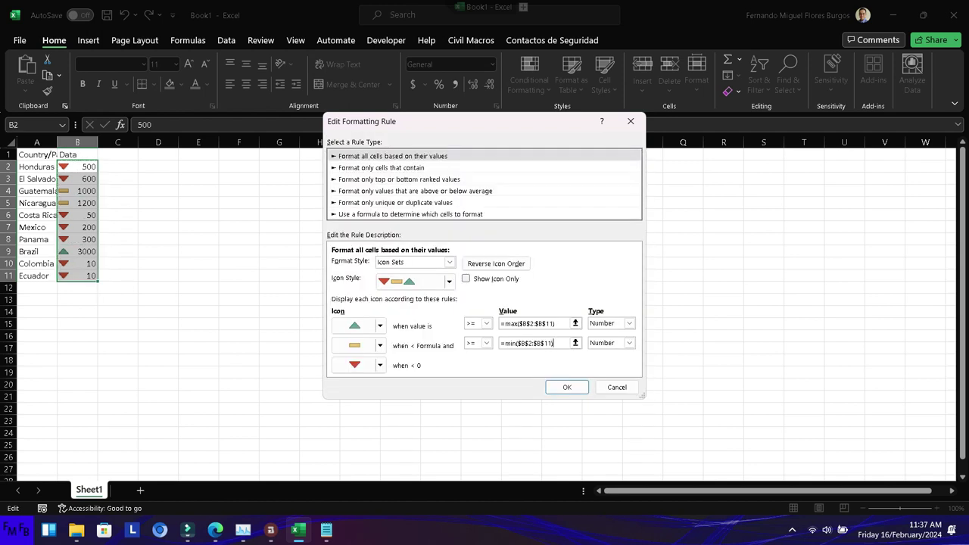
type("+1")
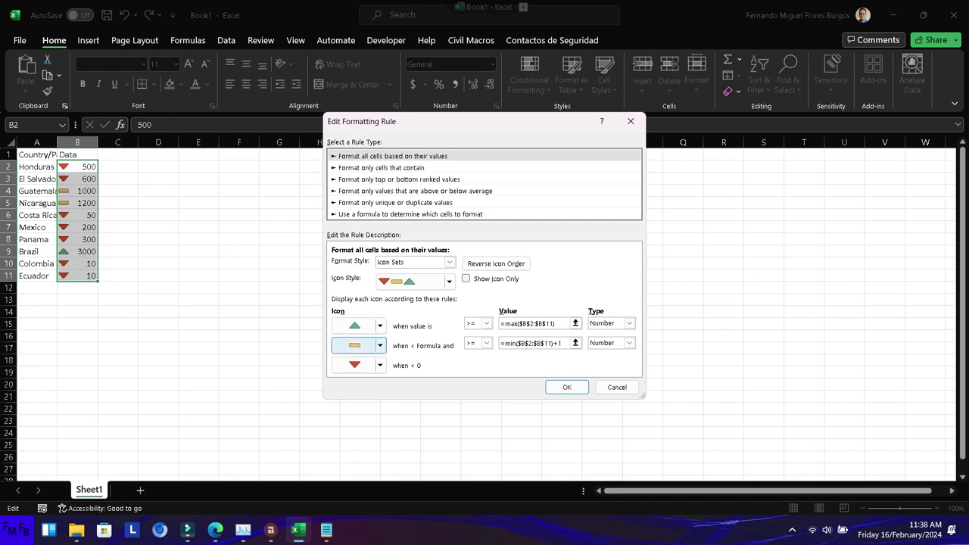
left_click(356, 345)
left_click(396, 364)
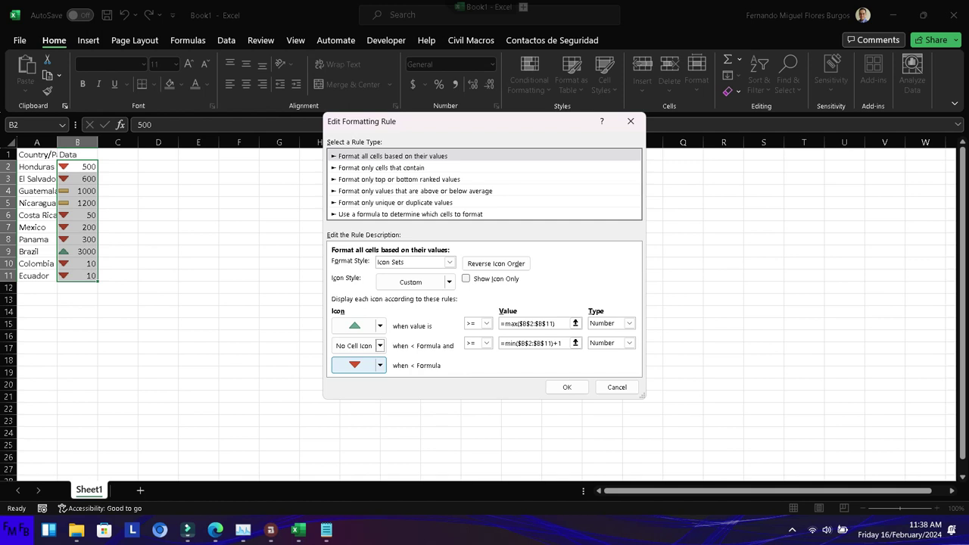
In Notepad, replace the old text with 'In the second value, we use min()+1, since...'
key("alt+Tab")
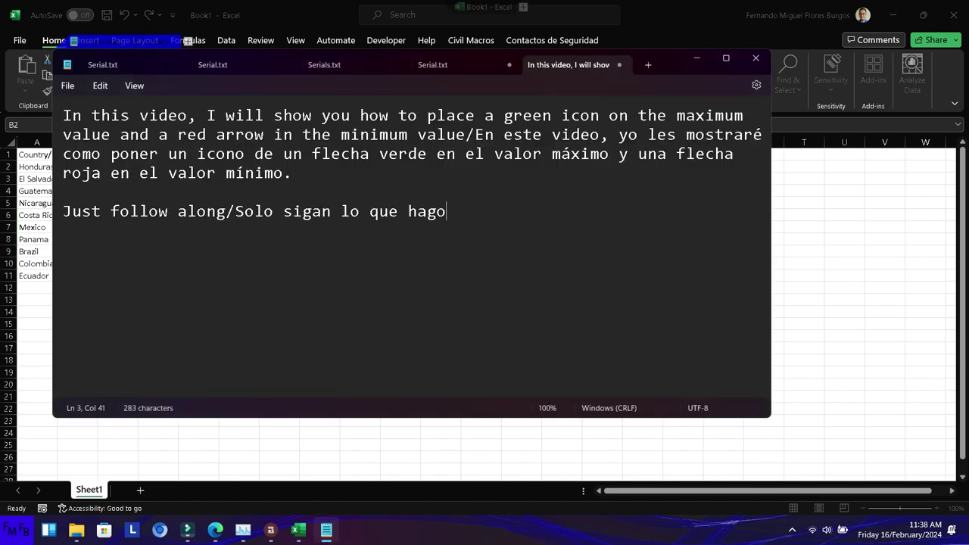
key("ctrl+a")
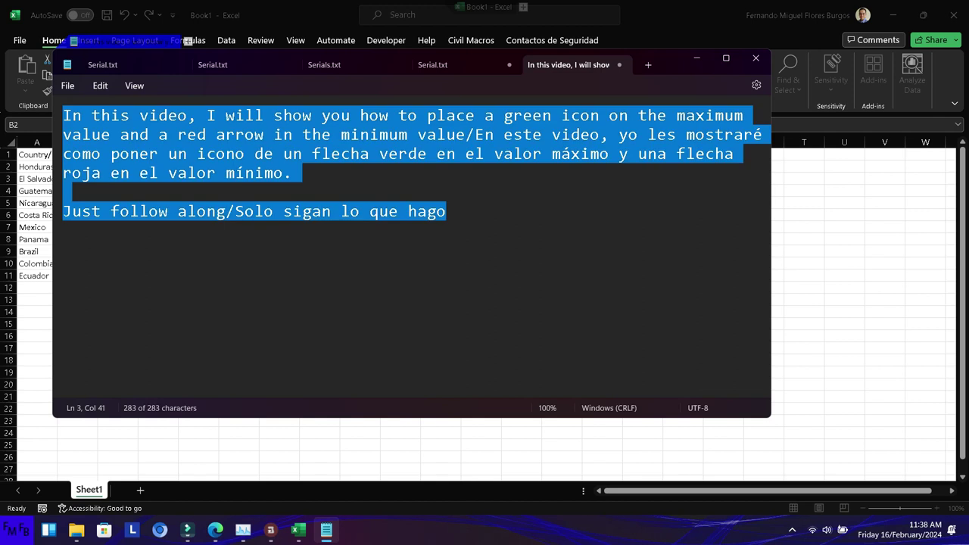
type("In the second value, we use min()")
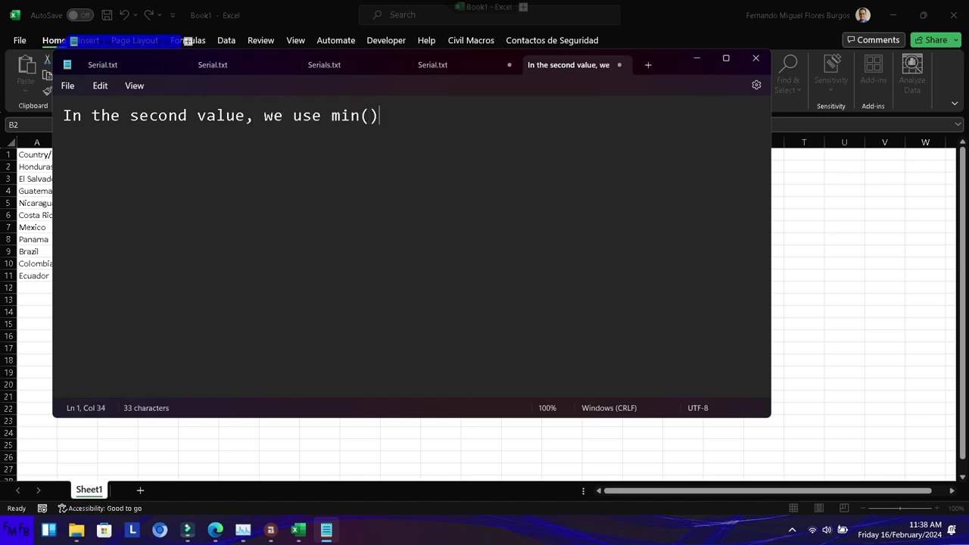
type("+1")
type(", since we")
type("w")
Finish the note: Excel places a red icon on values less than the second input box's
key("BackSpace")
key("BackSpace")
key("BackSpace")
key("BackSpace")
type("excel uses ")
type("the")
key("BackSpace")
key("BackSpace")
key("BackSpace")
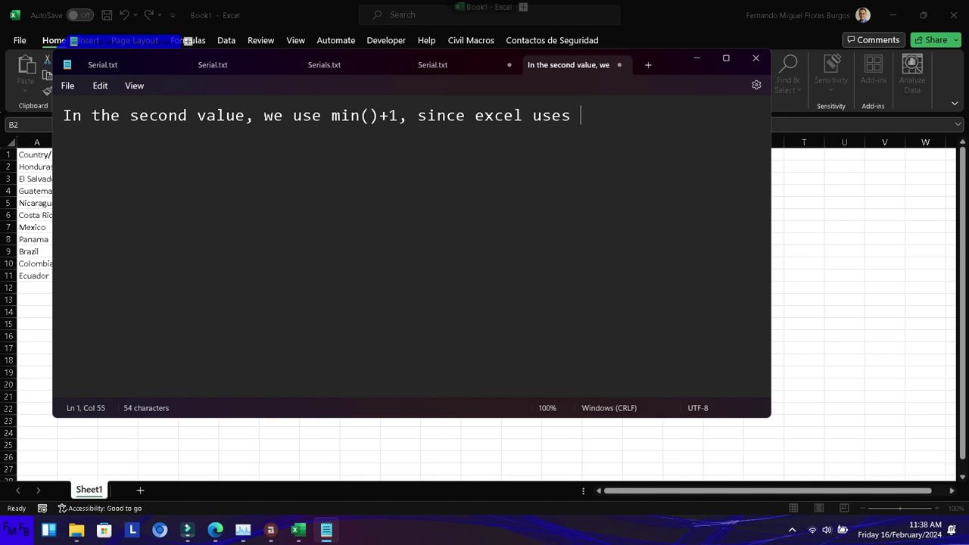
key("BackSpace")
key("BackSpace")
key("BackSpace")
key("BackSpace")
key("BackSpace")
type("plac")
key("BackSpace")
key("BackSpace")
key("BackSpace")
key("BackSpace")
type("will place a red icon on t")
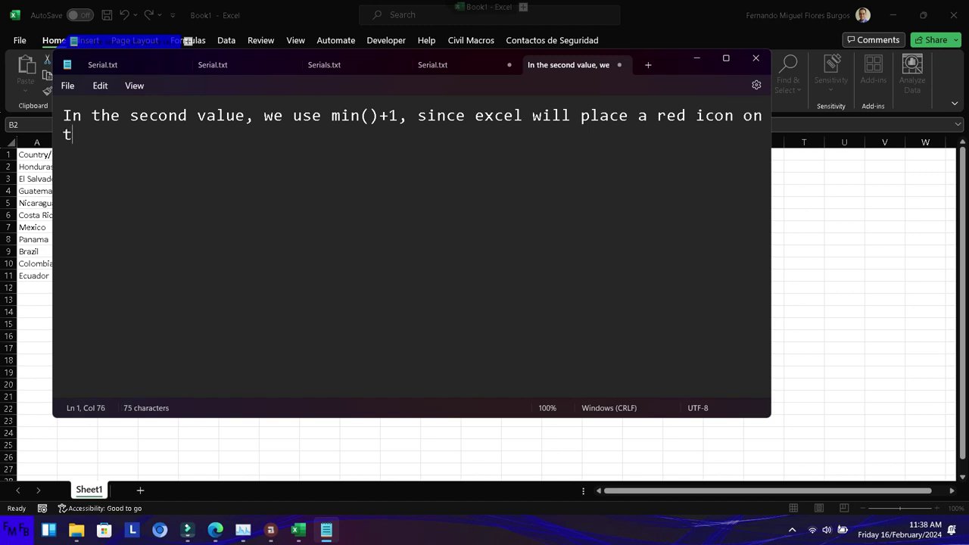
key("BackSpace")
type("a value that is less then the one that we placed in the secong input box, so that is why I wrote min")
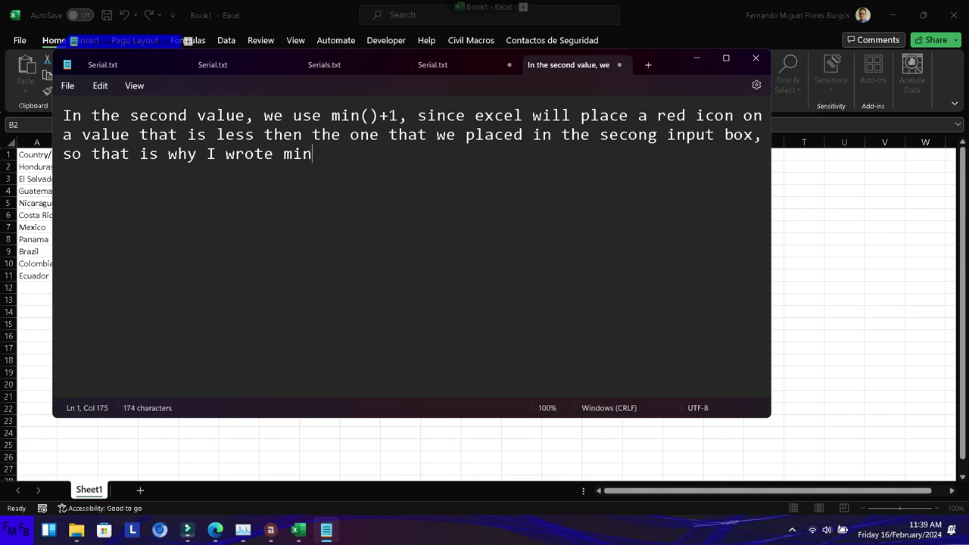
type("()+1")
type("./")
type("En la segunda casilla")
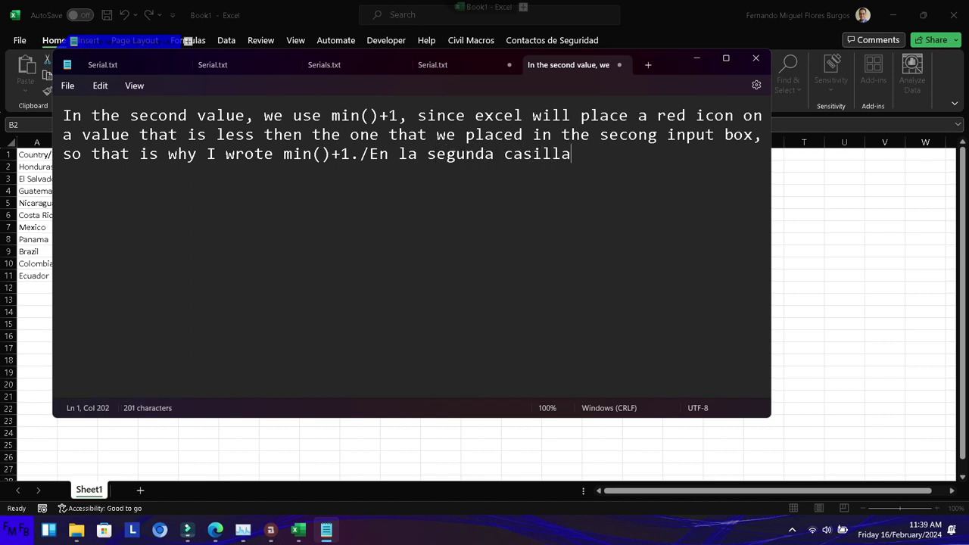
type(", us")
type("é min")
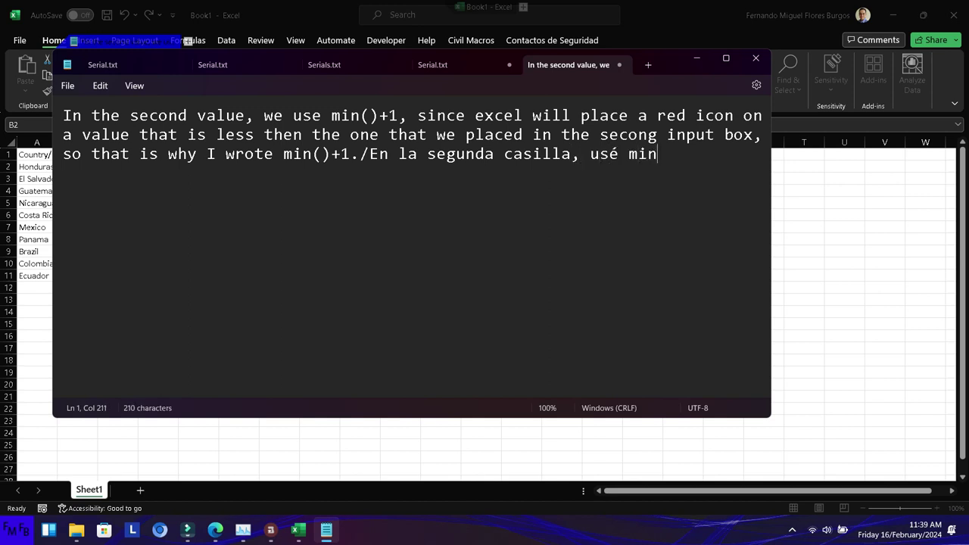
type("()+1, porque excel va ")
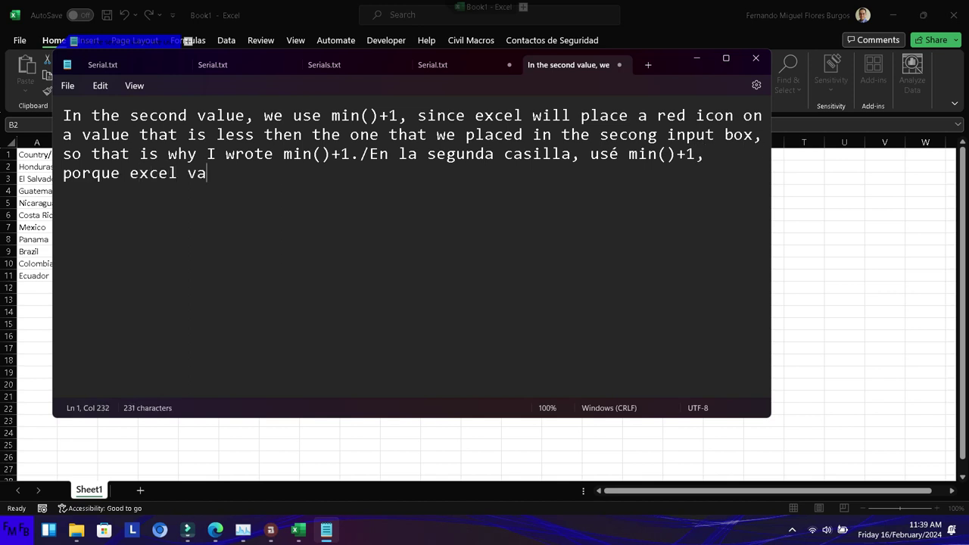
type("a colocar una flecha roja en ")
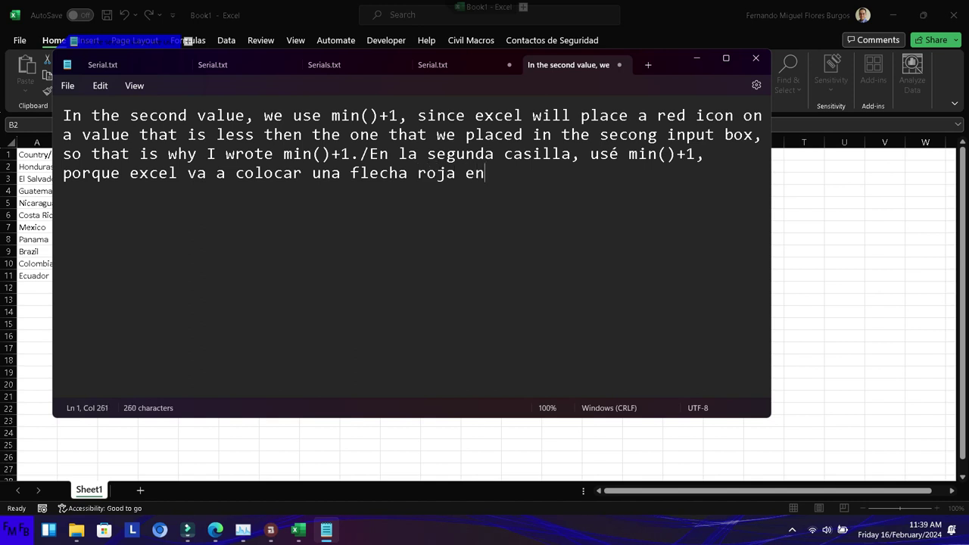
type("el valor que sea menor al de esa casilla")
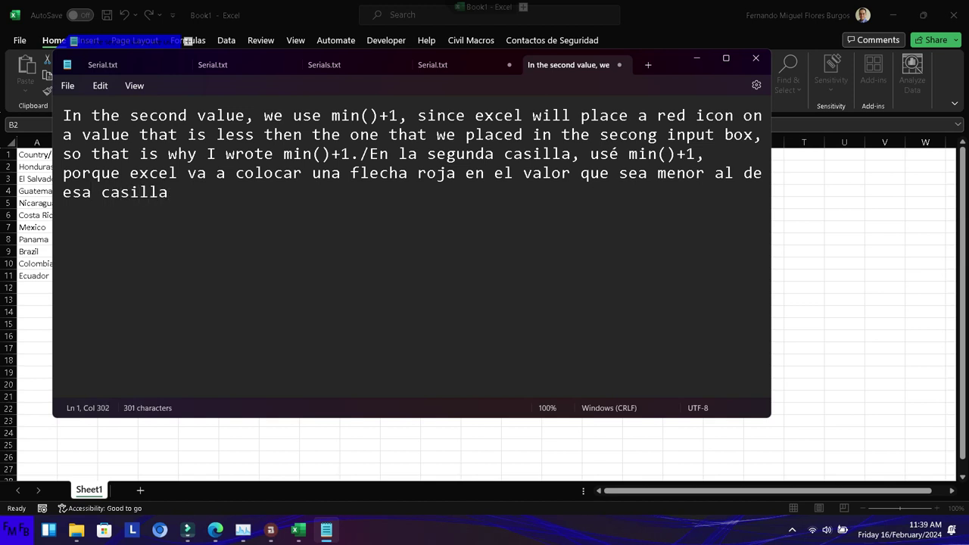
type(" y por")
type(" eso coloque min")
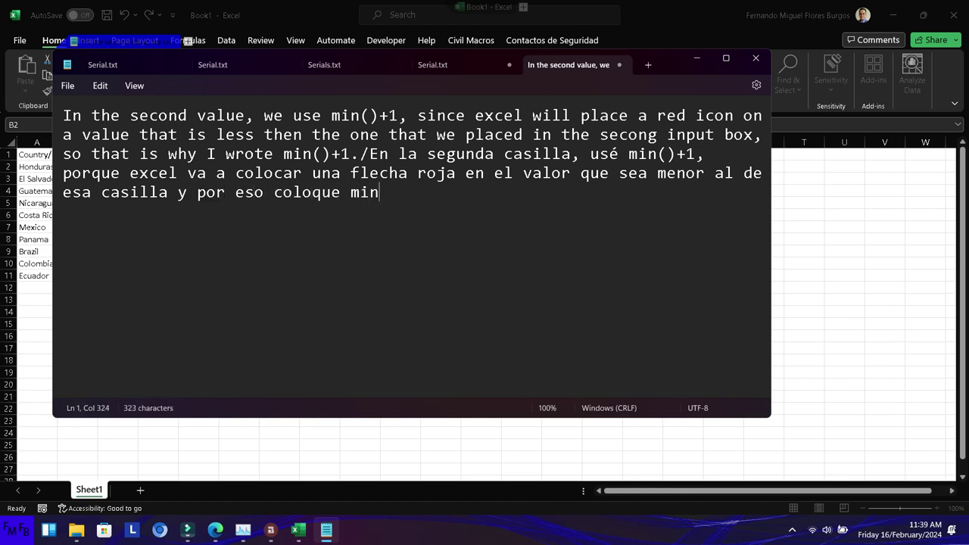
type("()+1.")
Confirm the edited icon rule and apply it, leaving green on 3000 and red on both 10s
left_click(76, 40)
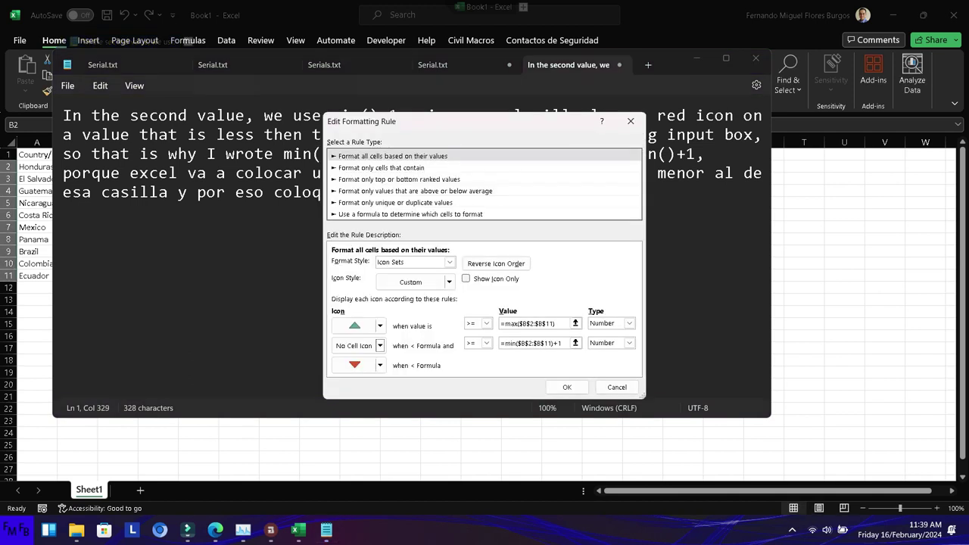
left_click(567, 387)
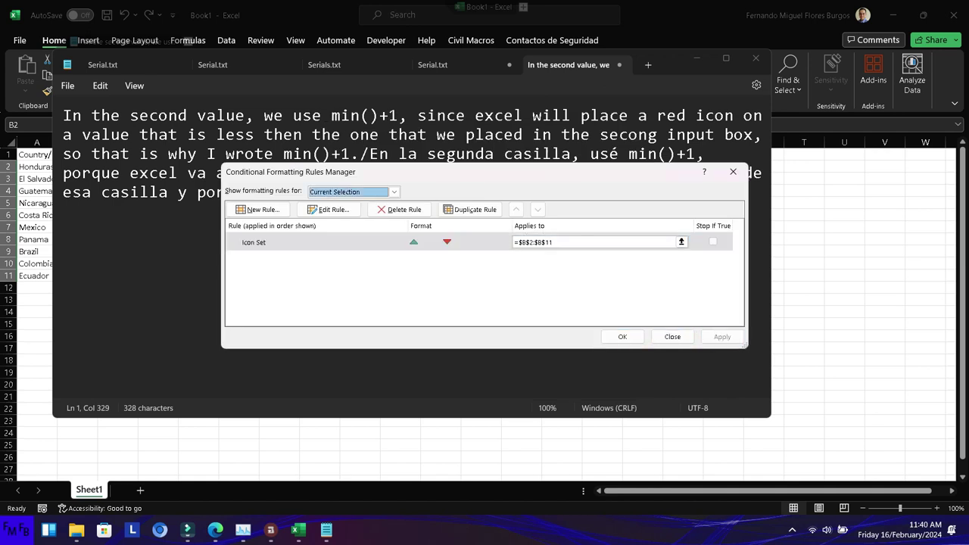
left_click(622, 336)
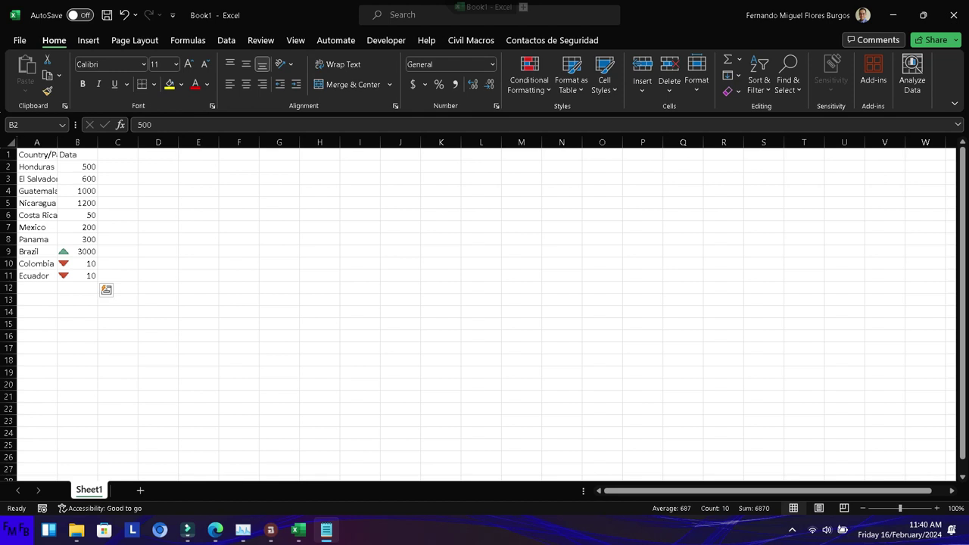
left_click(792, 529)
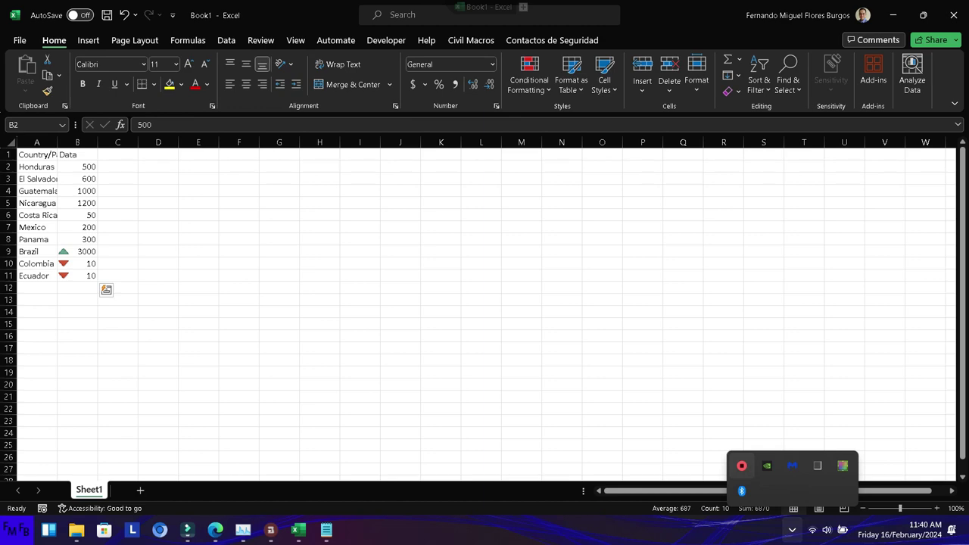